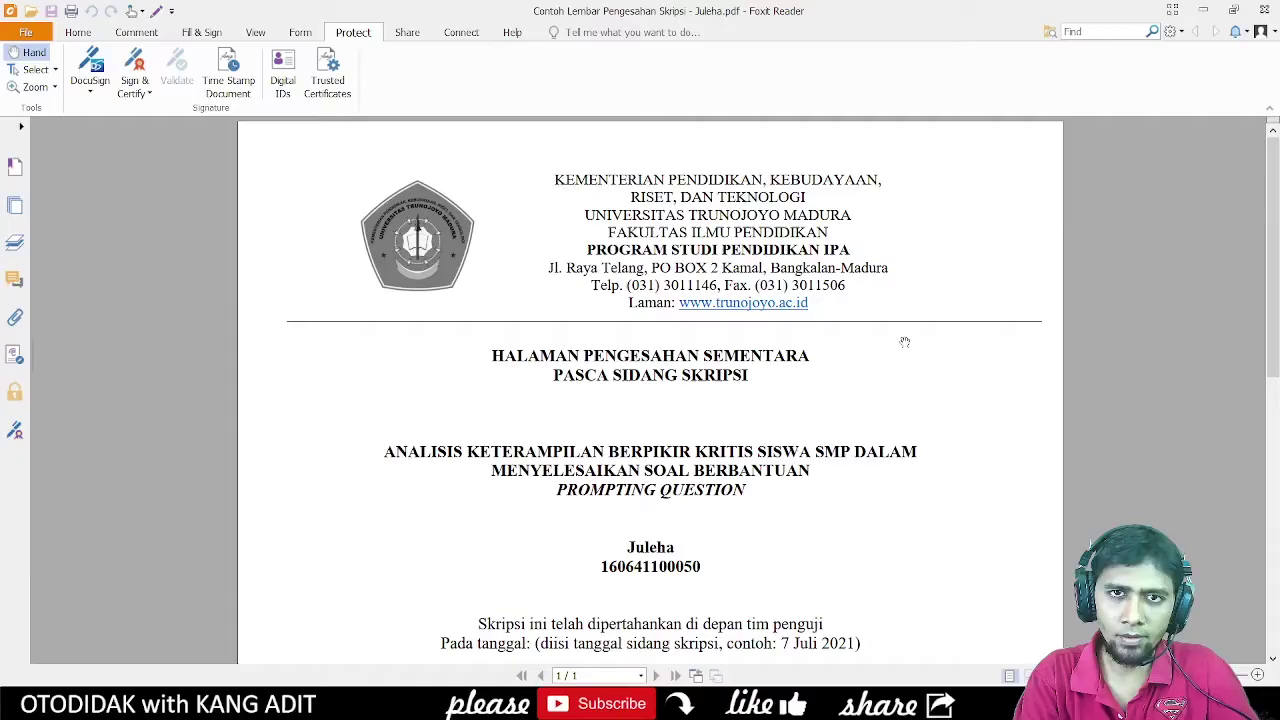
pyautogui.press('alt')
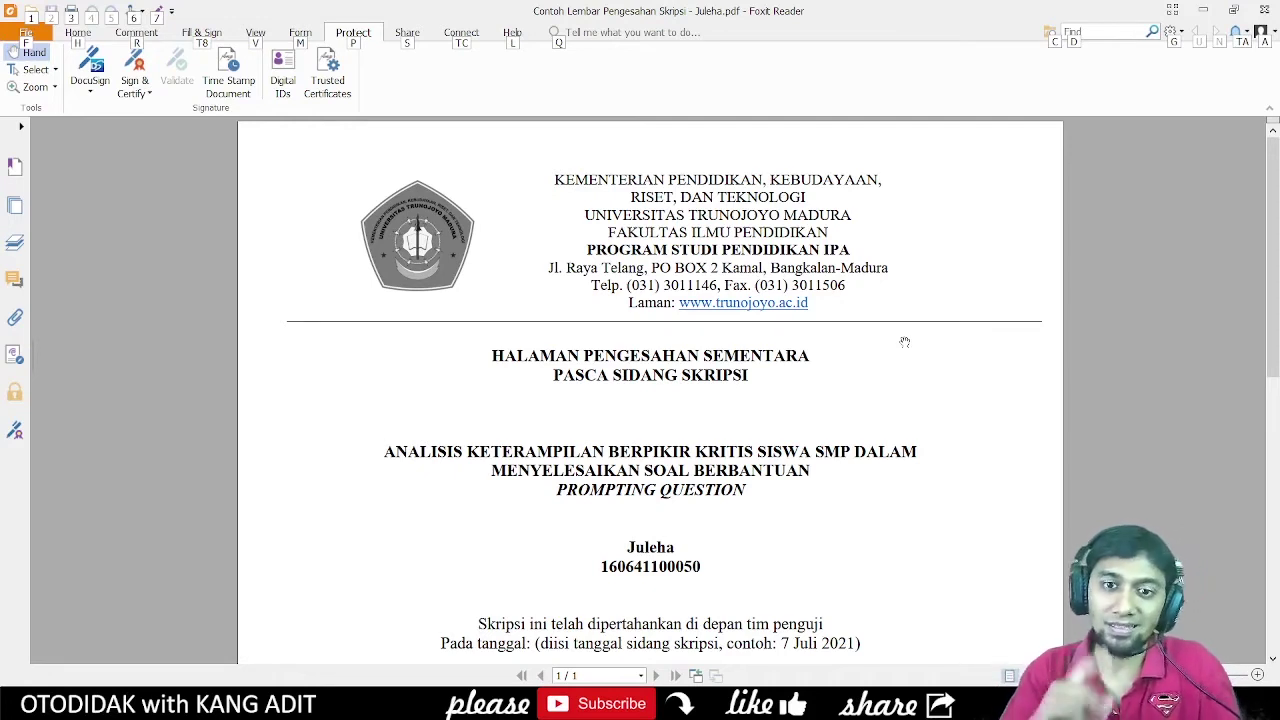
pyautogui.click(720, 208)
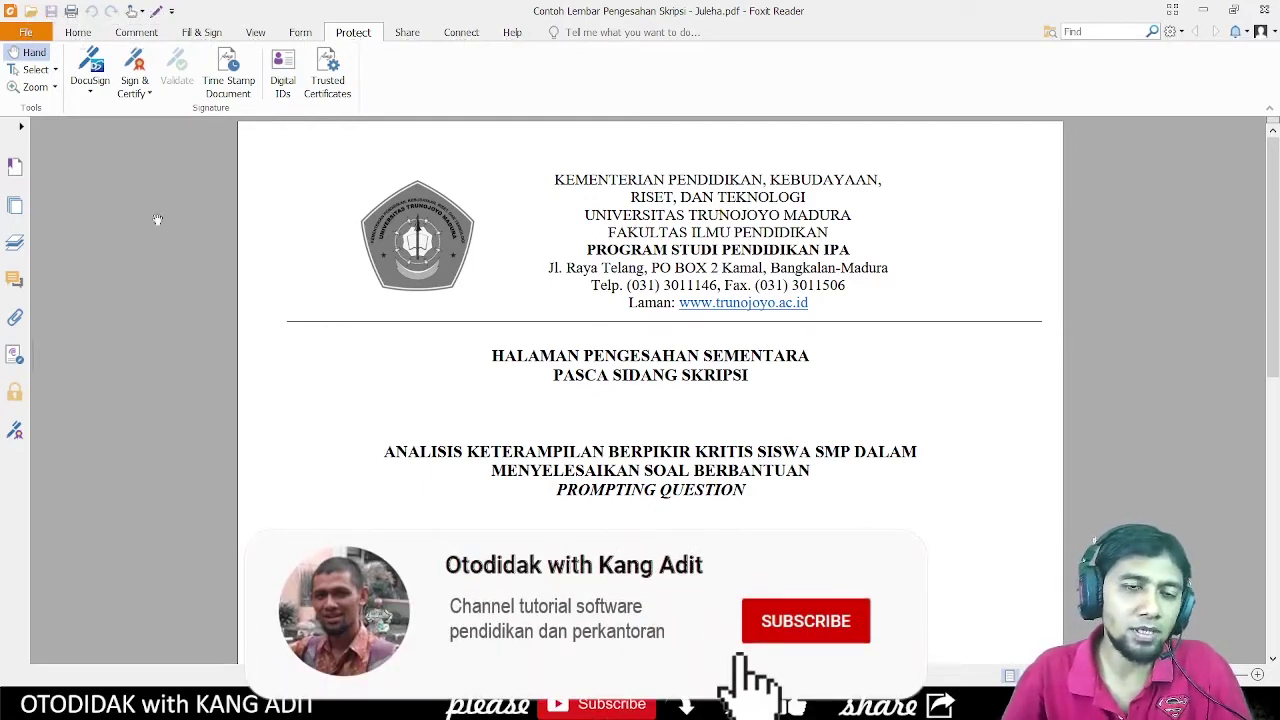
# Step: Remove the existing digital ID from the Digital IDs list, confirming its deletion with the ID password
pyautogui.click(283, 85)
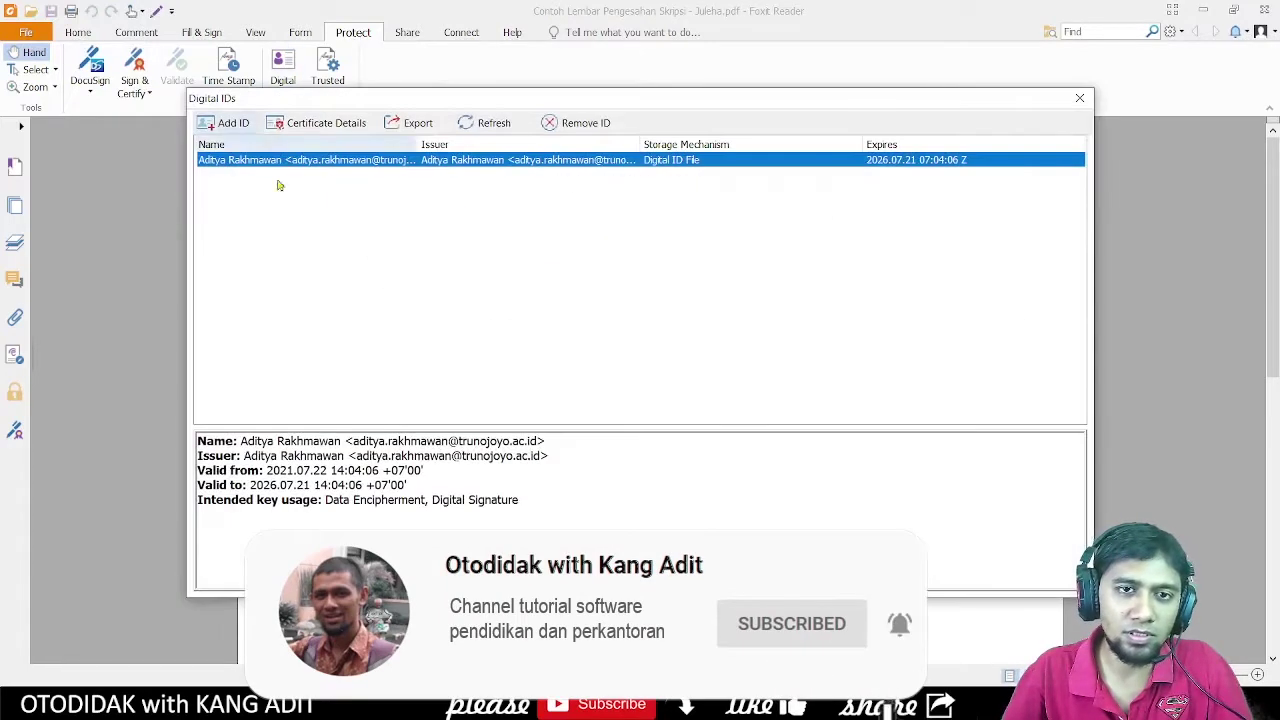
pyautogui.click(438, 216)
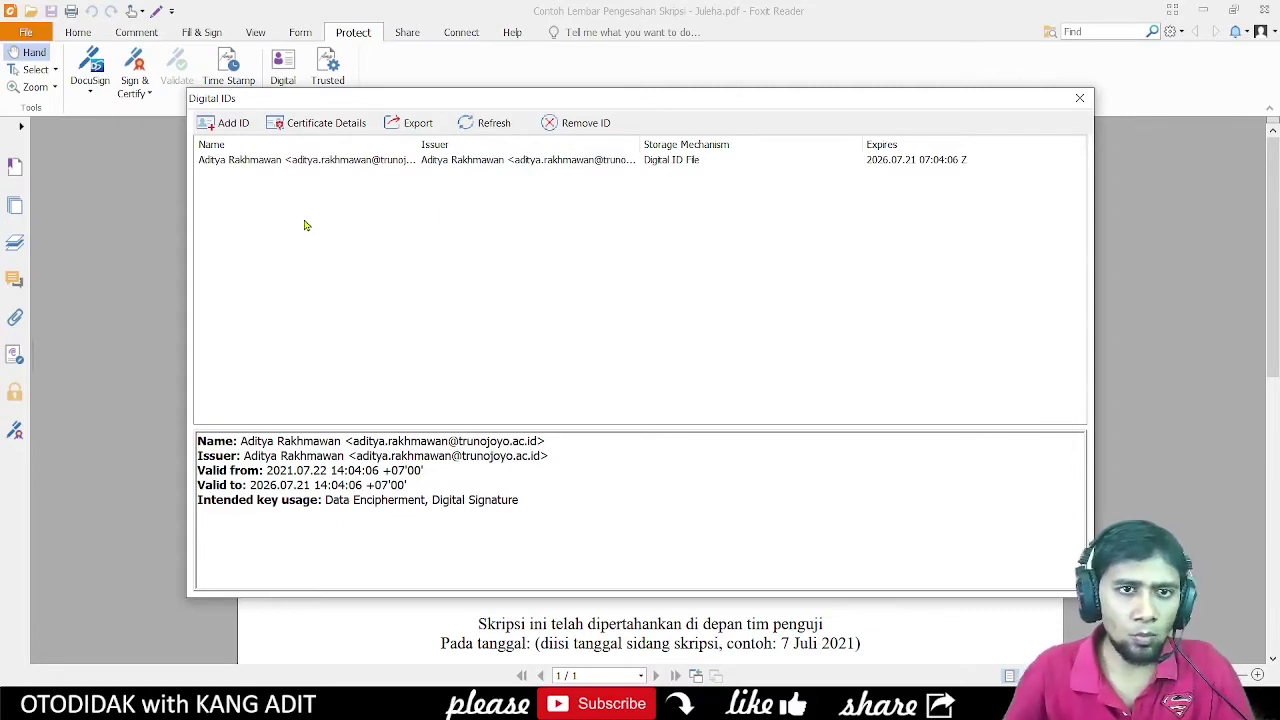
pyautogui.click(248, 162)
pyautogui.click(572, 122)
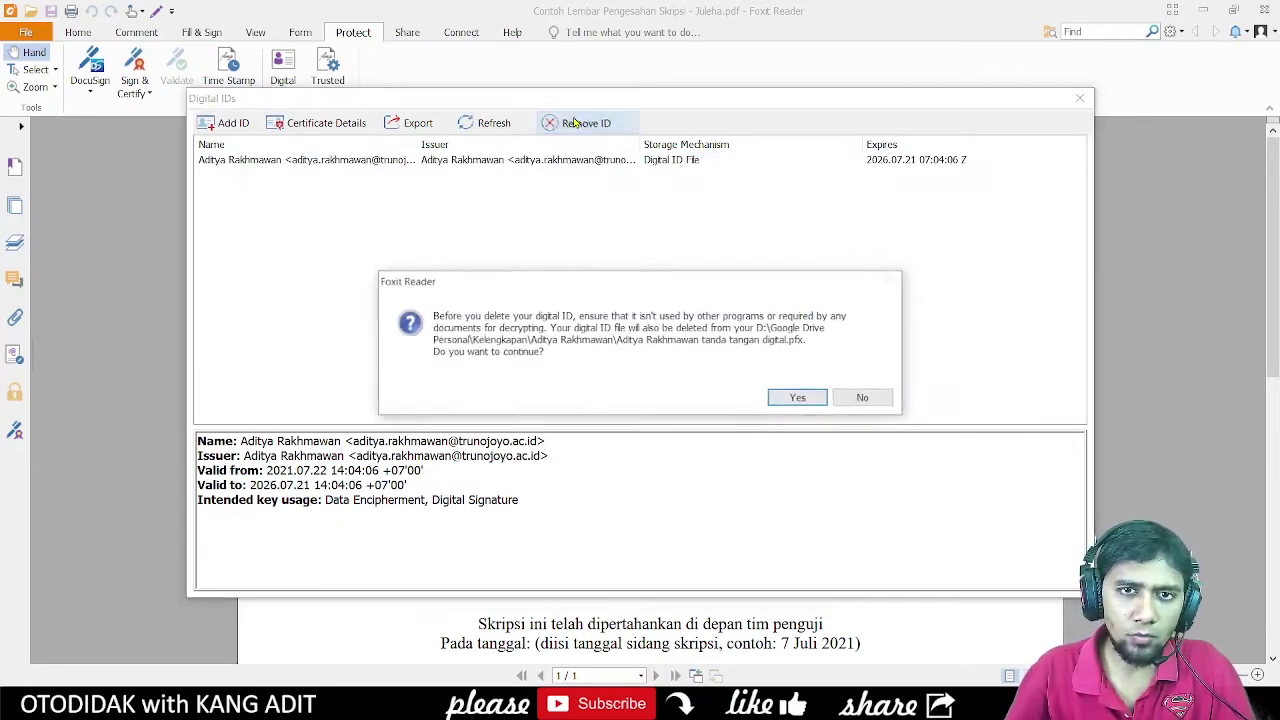
pyautogui.click(800, 401)
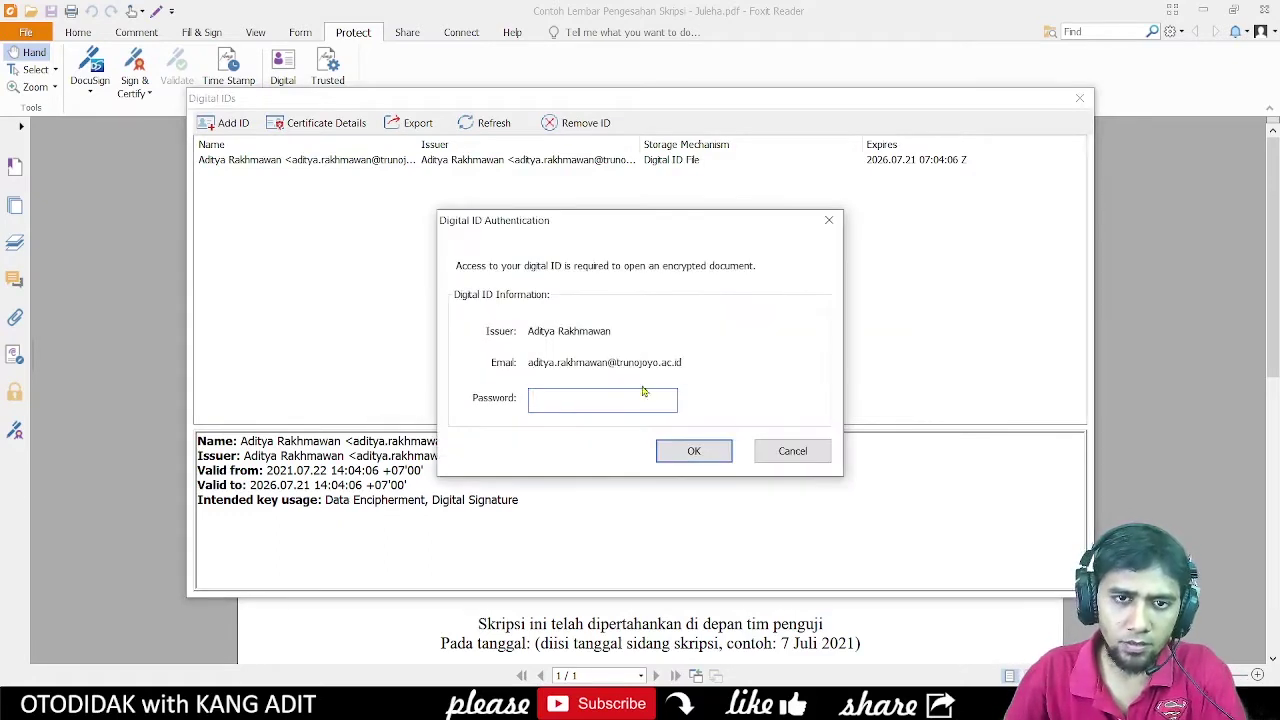
pyautogui.write('*************')
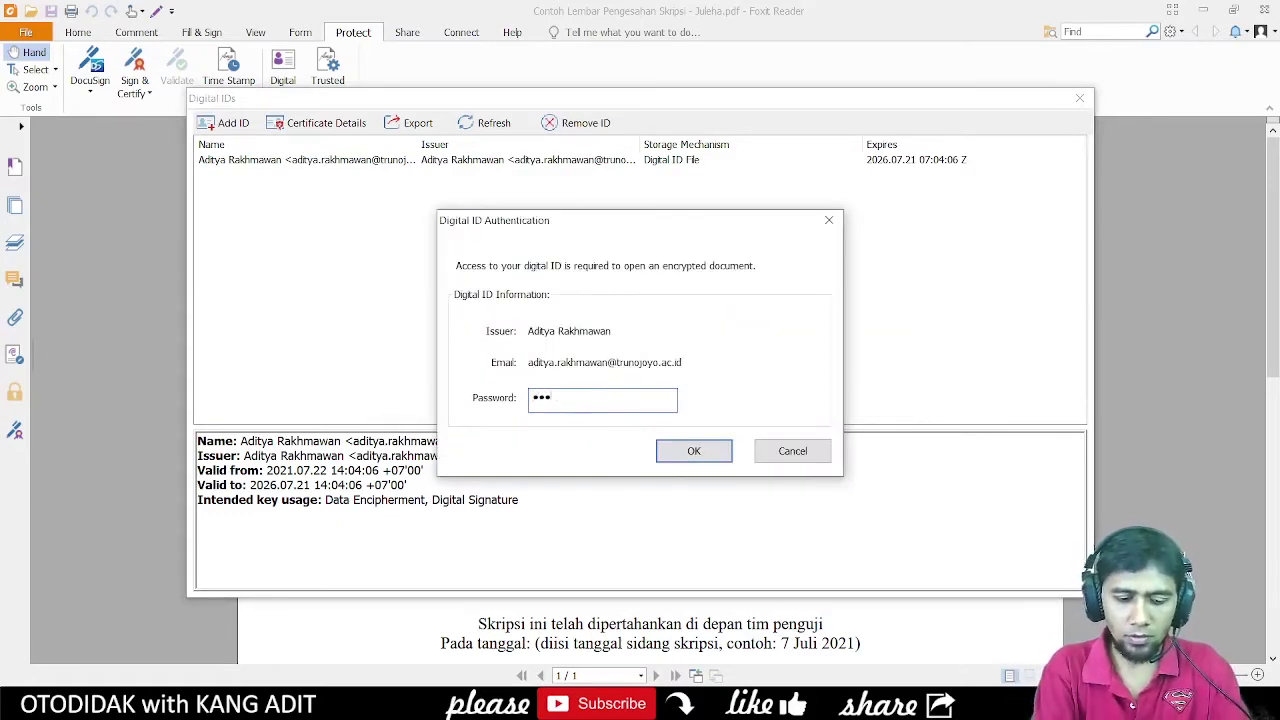
pyautogui.press('Return')
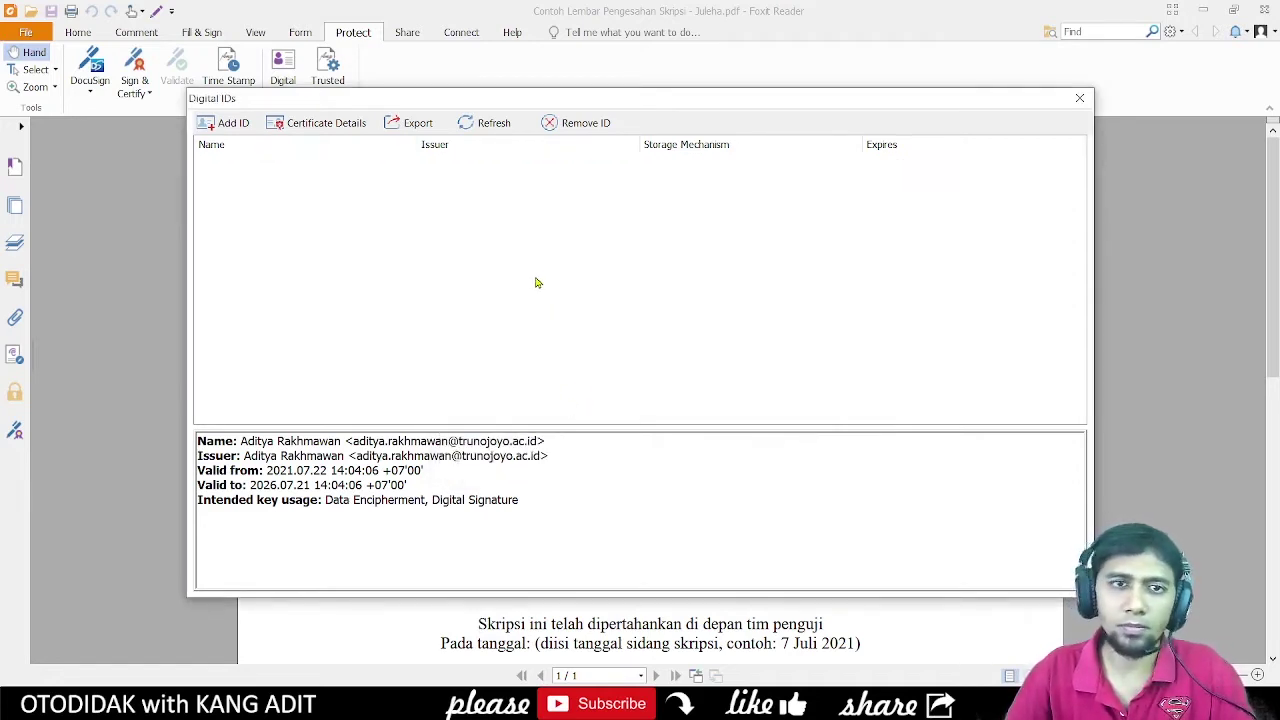
# Step: Start a new self-signed digital ID with the signer's identity details, unit Pendidikan IPA, organization UTM, Indonesia, 1024-bit RSA, for signatures and data encryption
pyautogui.click(229, 123)
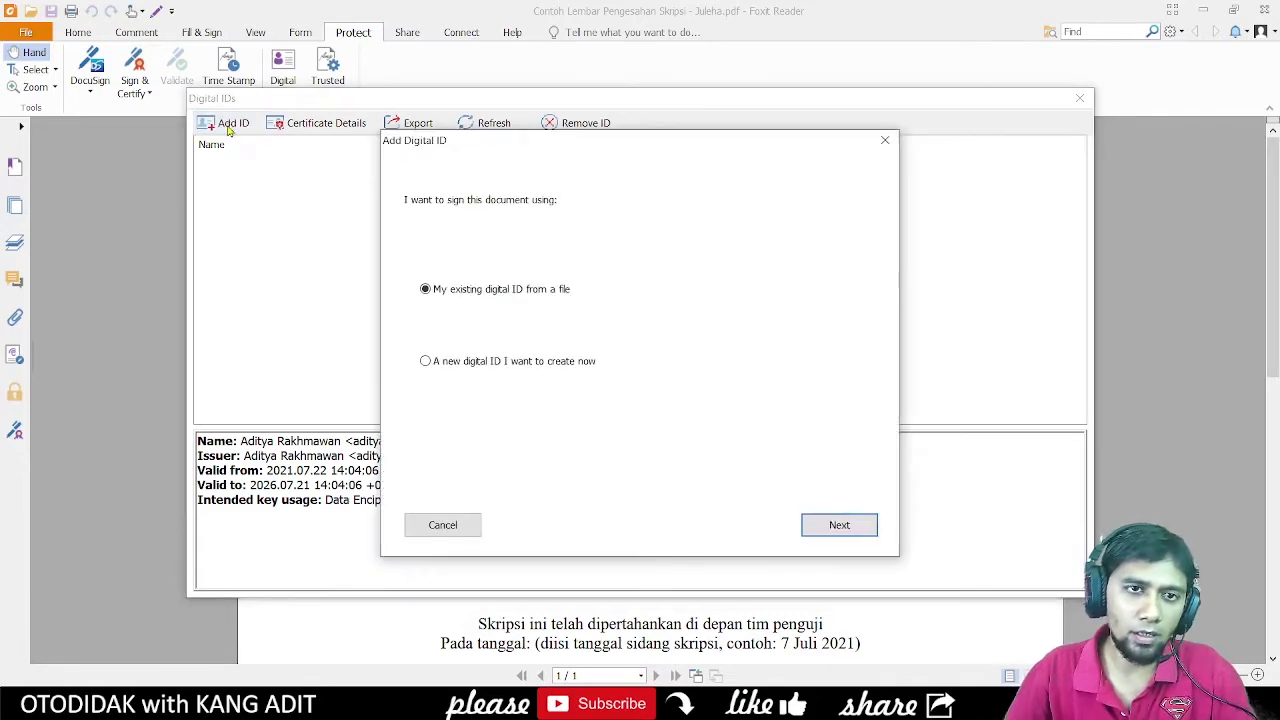
pyautogui.click(429, 365)
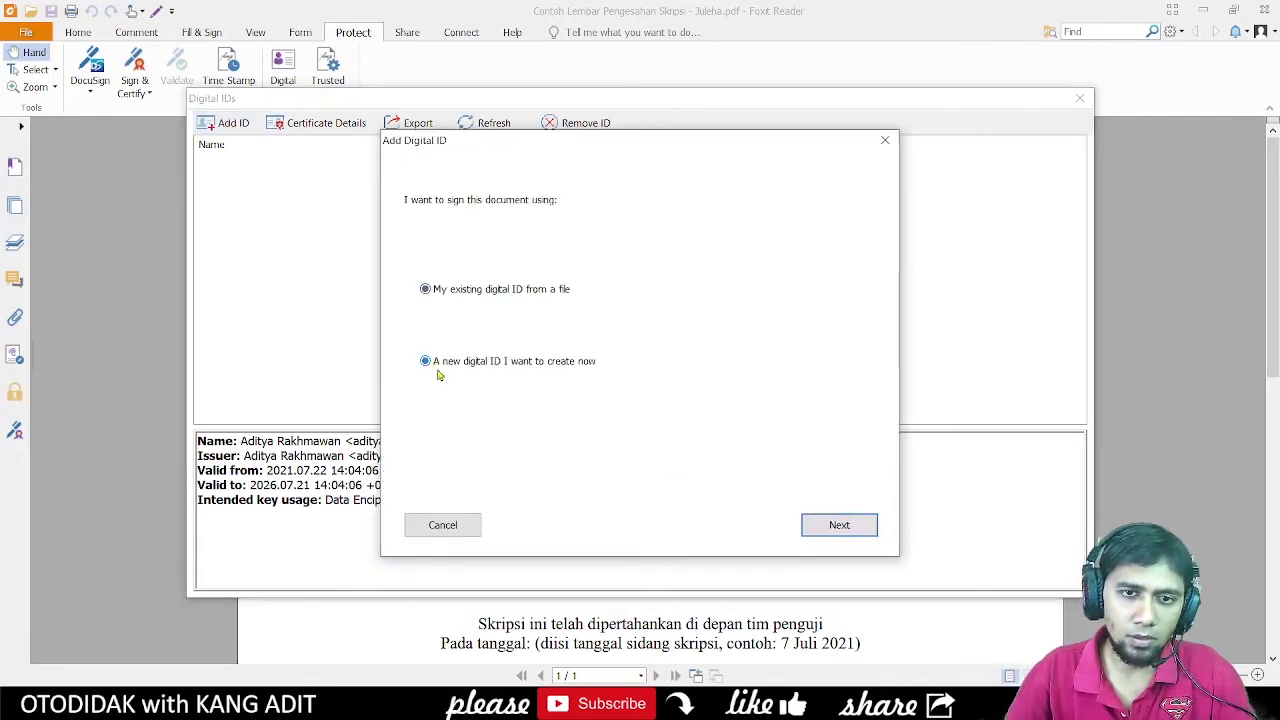
pyautogui.click(839, 526)
pyautogui.click(839, 526)
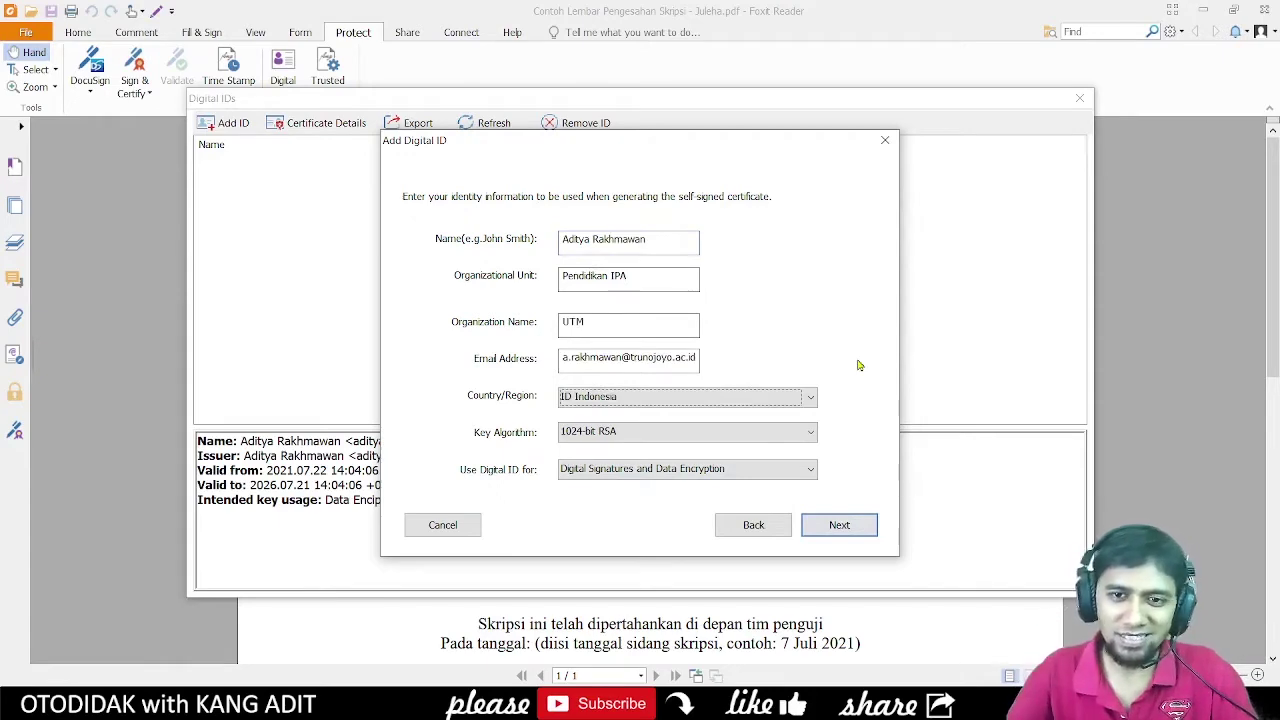
pyautogui.click(839, 528)
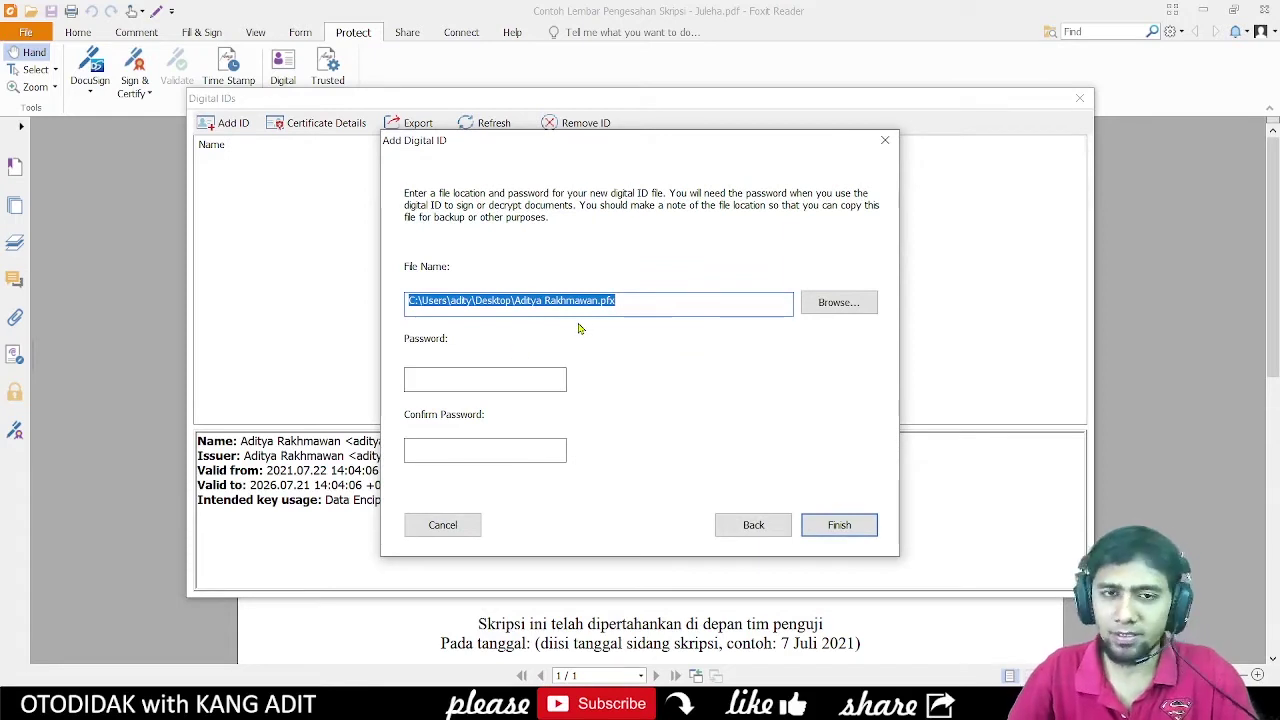
# Step: Store the new digital ID as a .pfx file in D:\ID Tanda tangan and protect it with a confirmed password
pyautogui.click(848, 303)
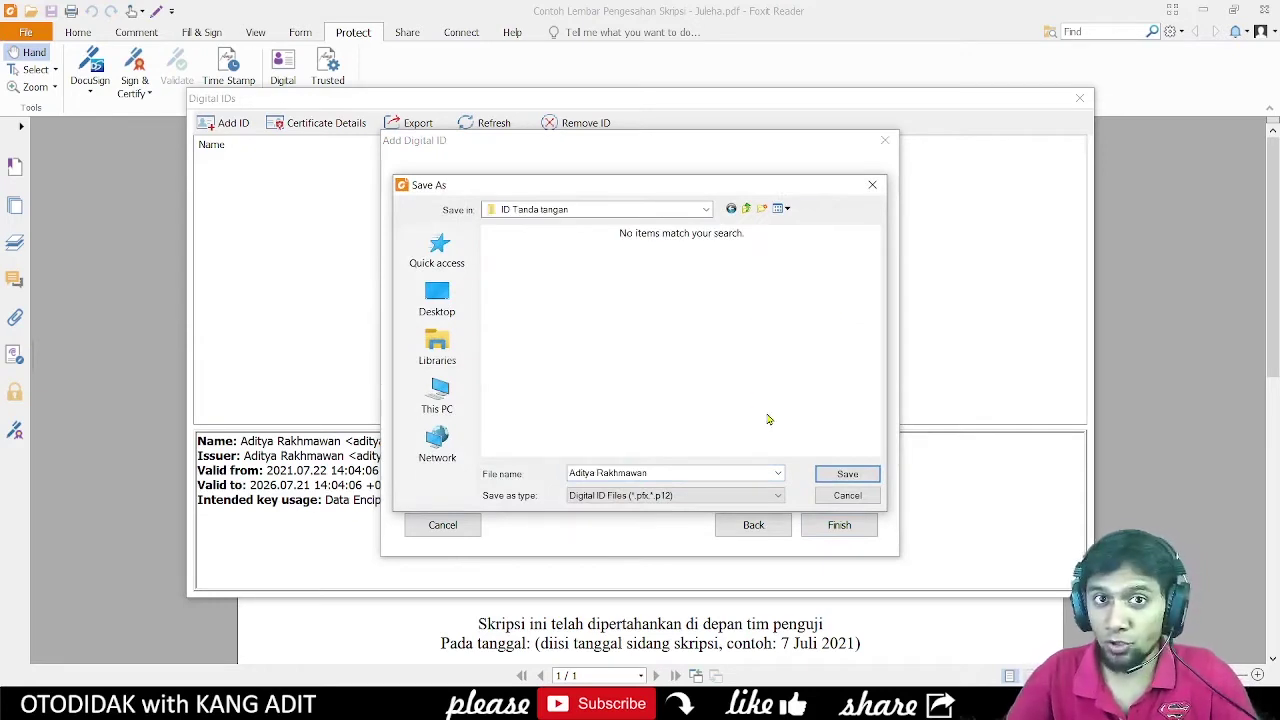
pyautogui.click(842, 476)
pyautogui.click(518, 380)
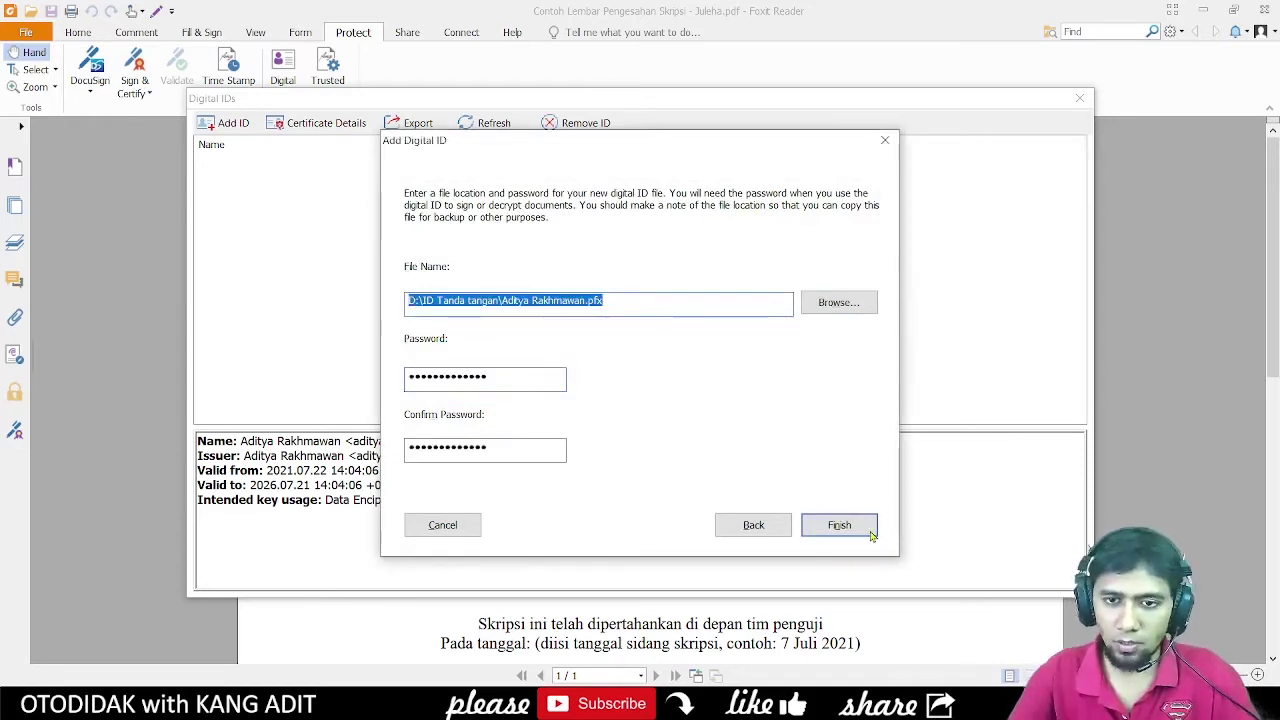
pyautogui.click(840, 527)
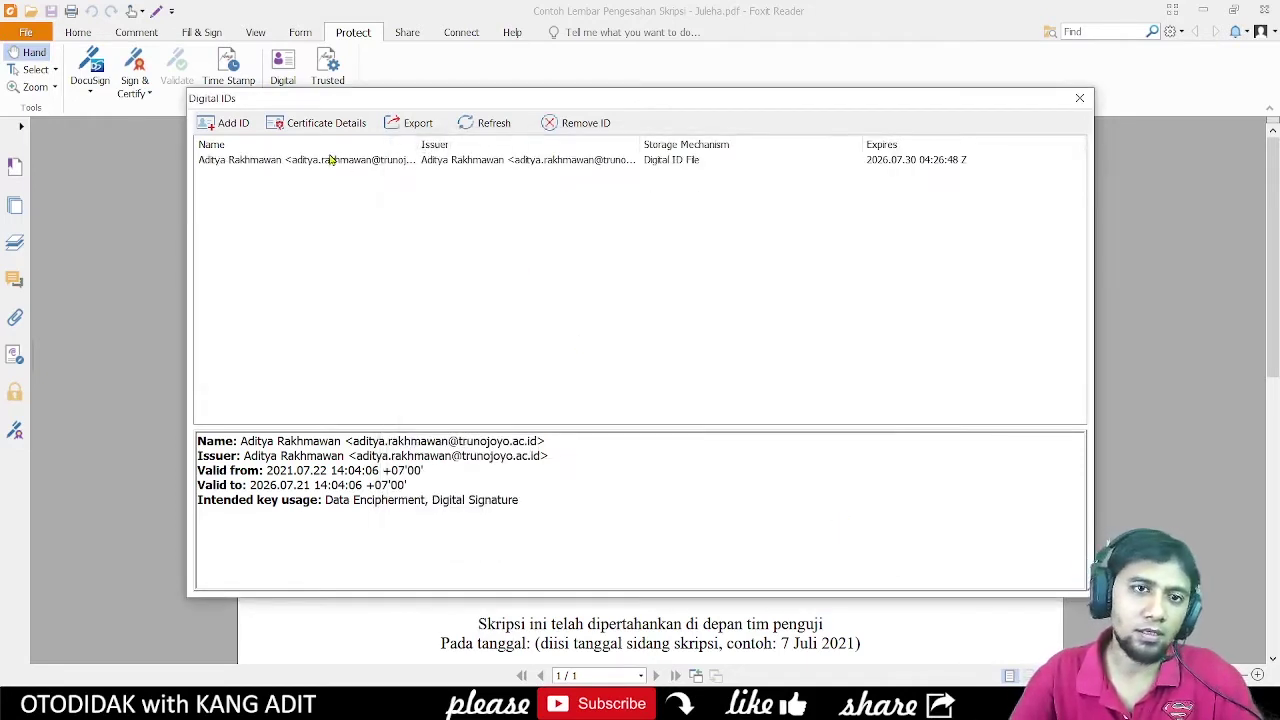
# Step: Export the new digital ID's certificate as an .fdf file to D:\ID Tanda tangan and close the Digital IDs list
pyautogui.click(274, 162)
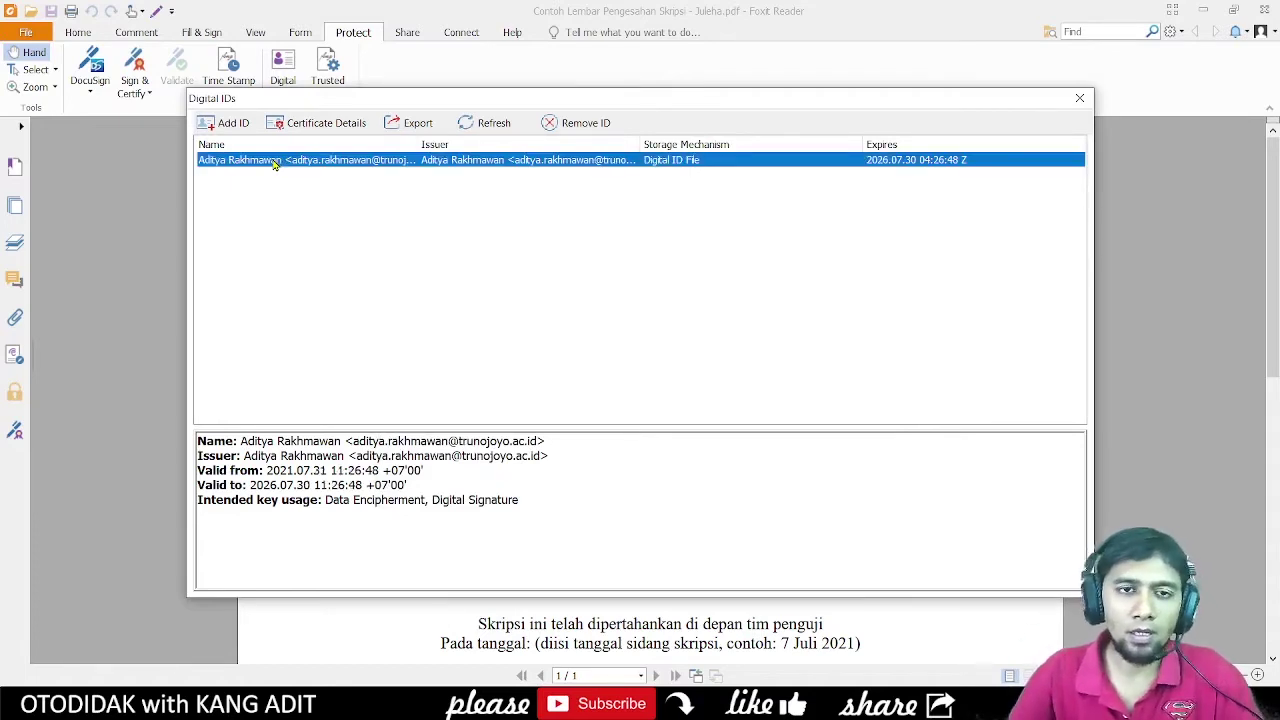
pyautogui.click(414, 124)
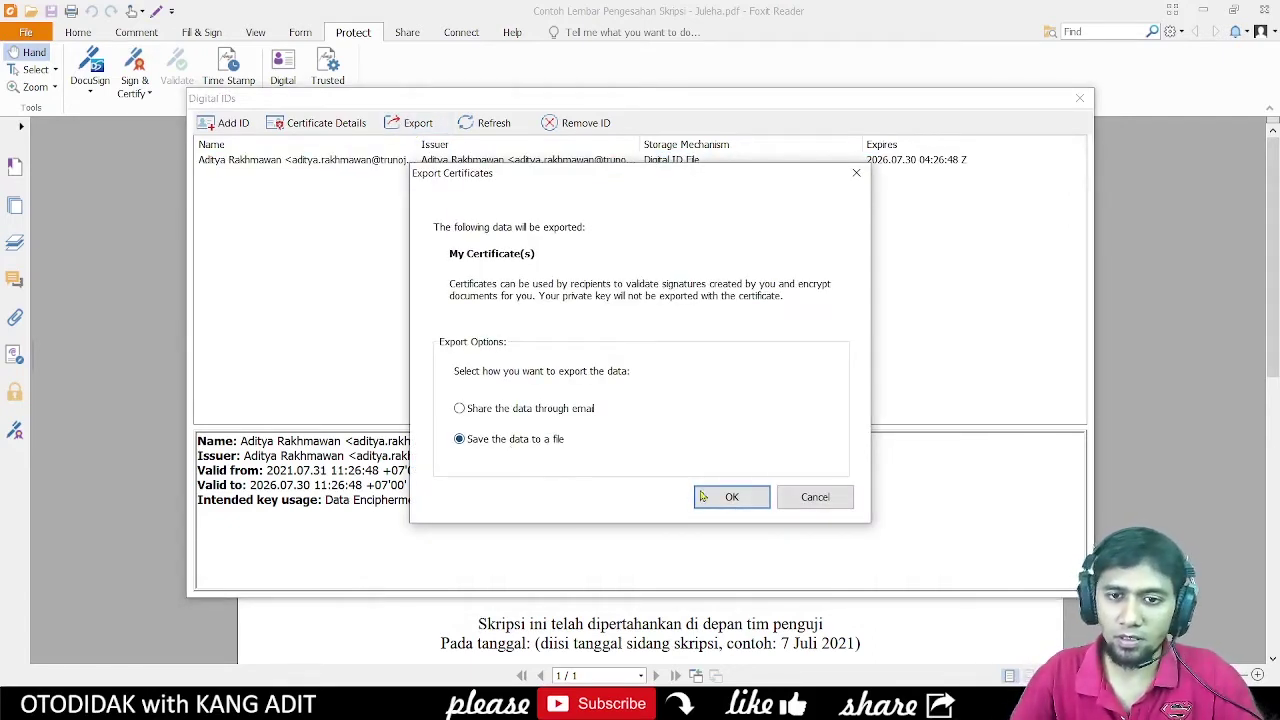
pyautogui.click(731, 497)
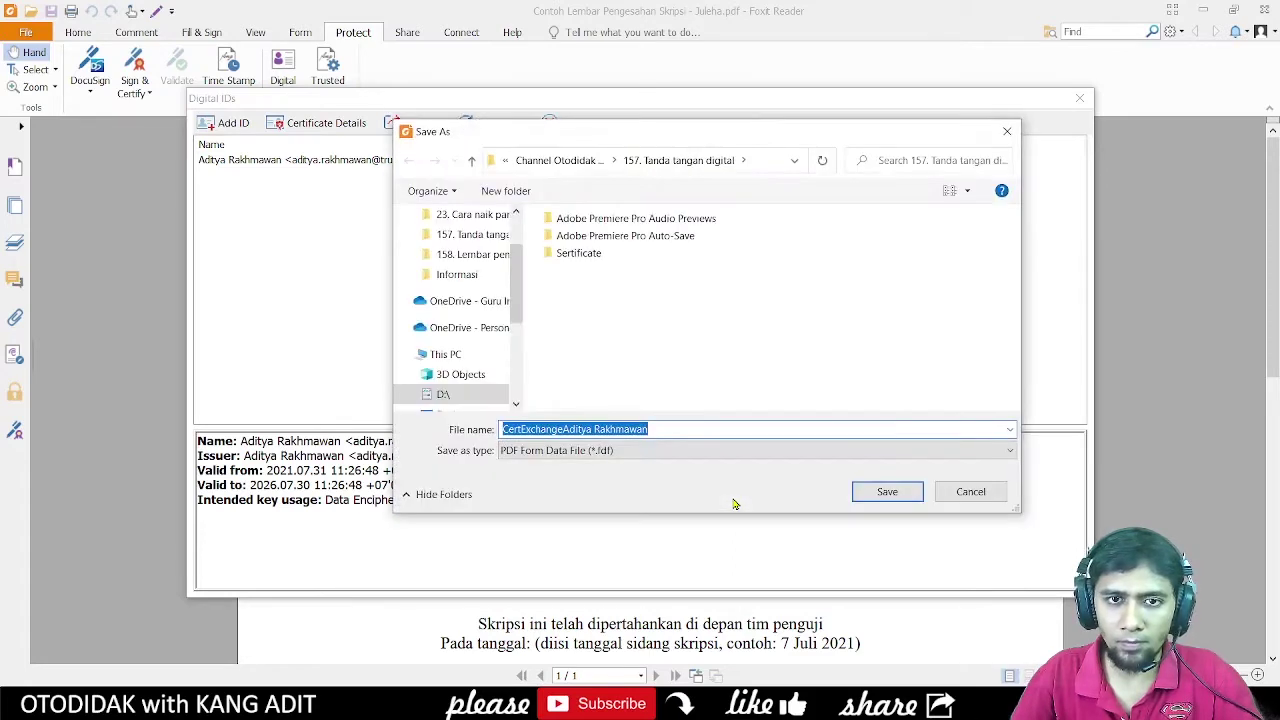
pyautogui.click(638, 319)
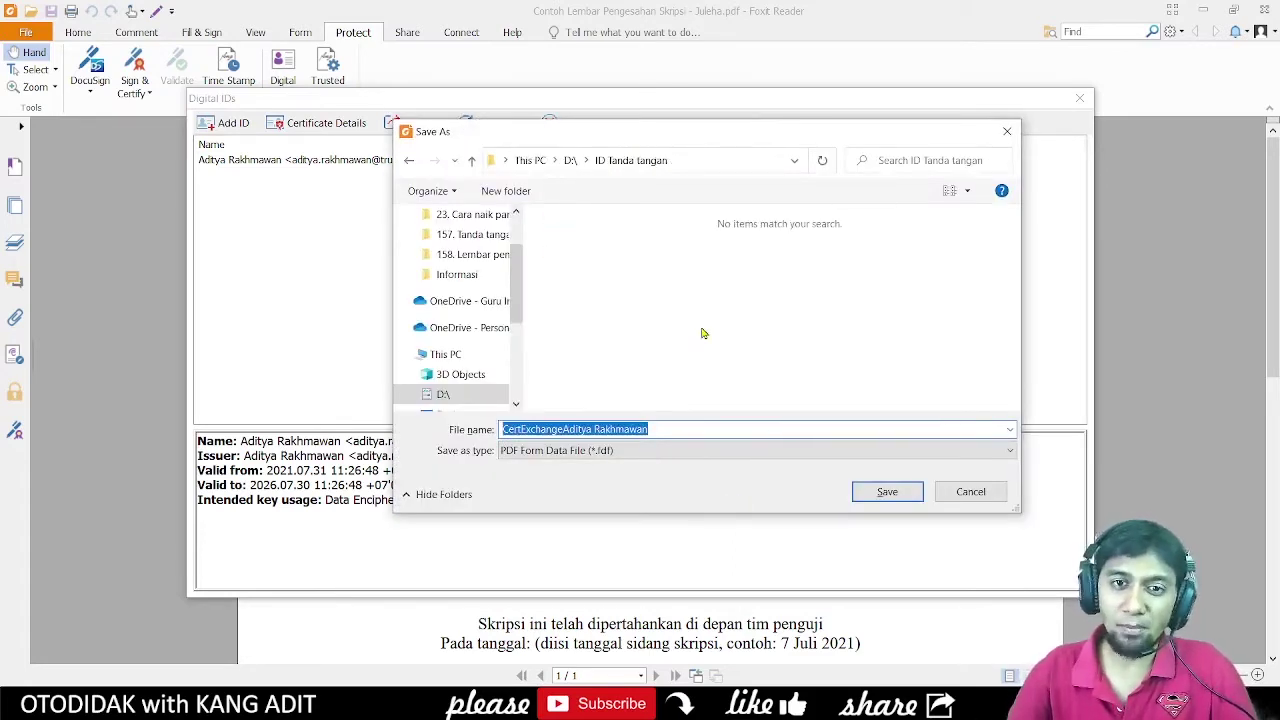
pyautogui.click(666, 429)
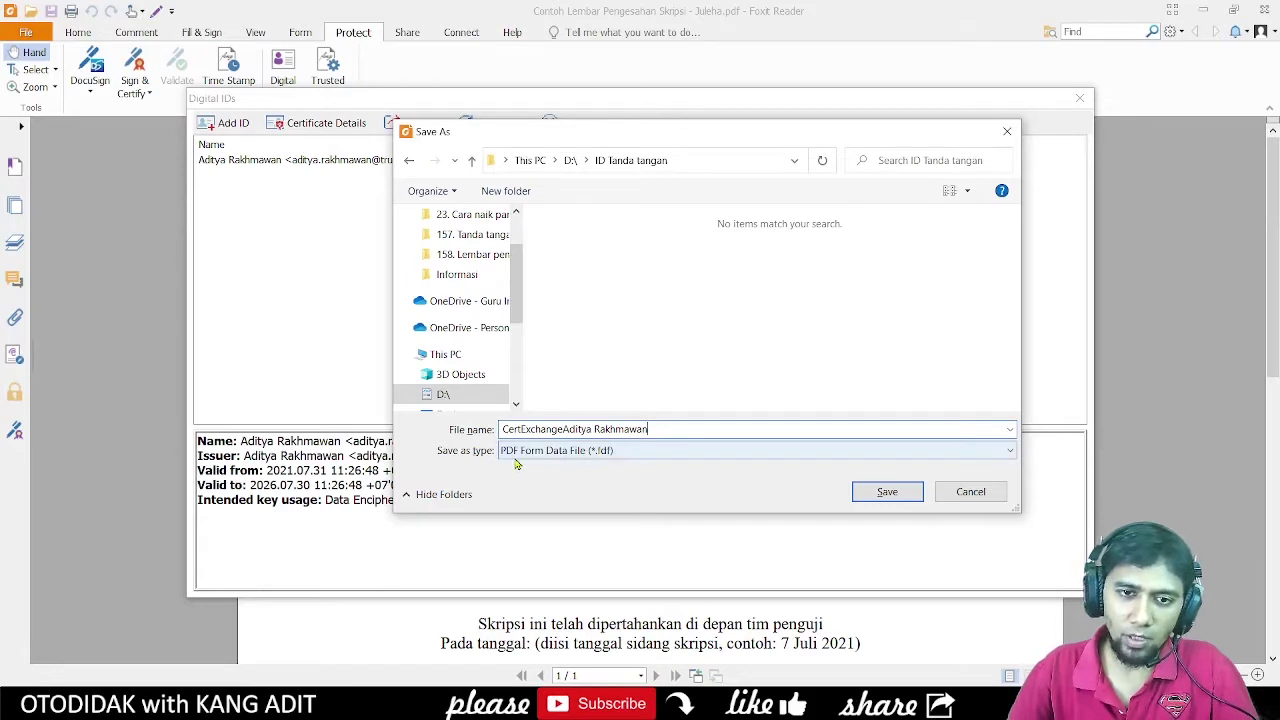
pyautogui.click(887, 493)
pyautogui.click(648, 299)
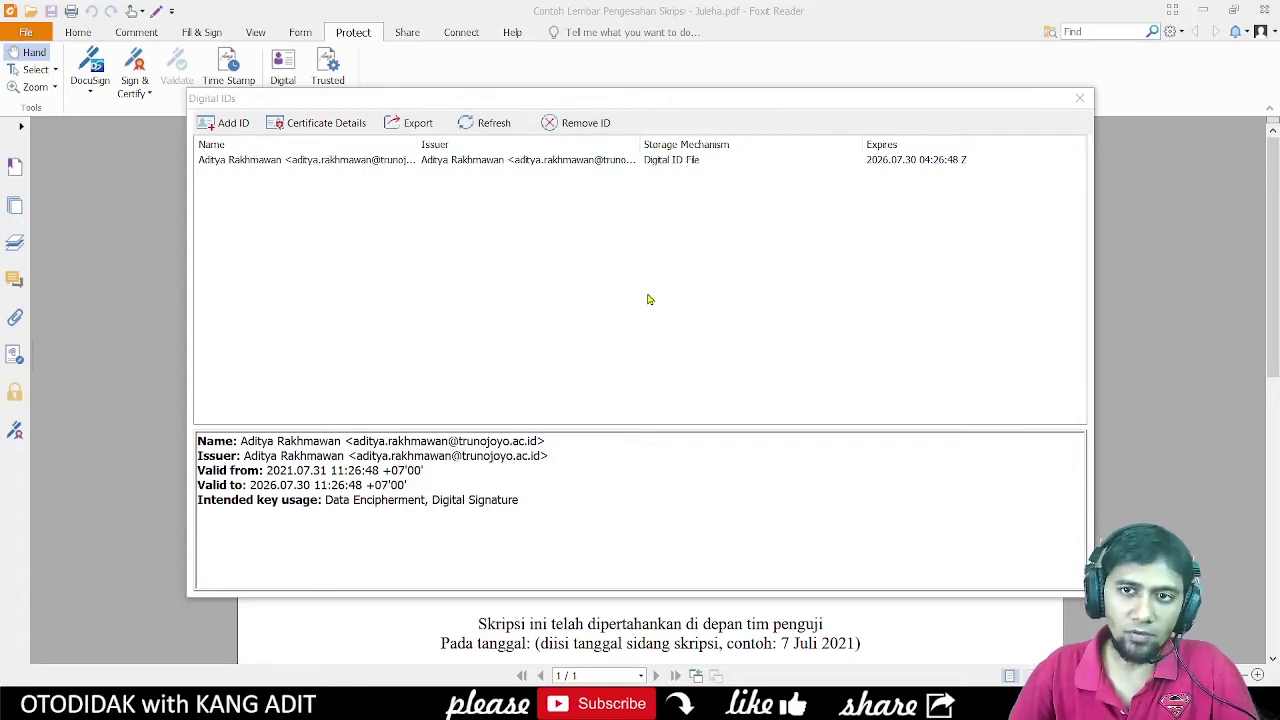
pyautogui.click(1082, 100)
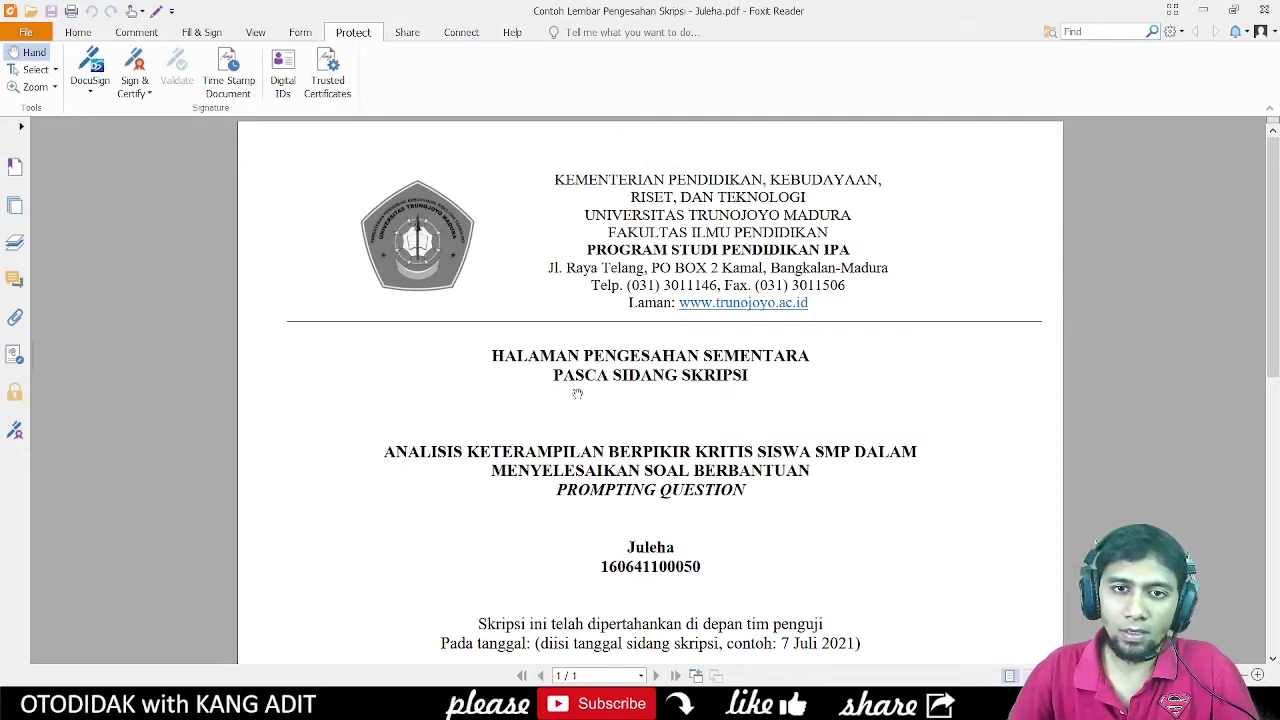
# Step: Switch to the ID Tanda tangan folder in File Explorer, show file name extensions, and check the file types of the digital ID and exported certificate
pyautogui.hotkey('alt', 'Tab')
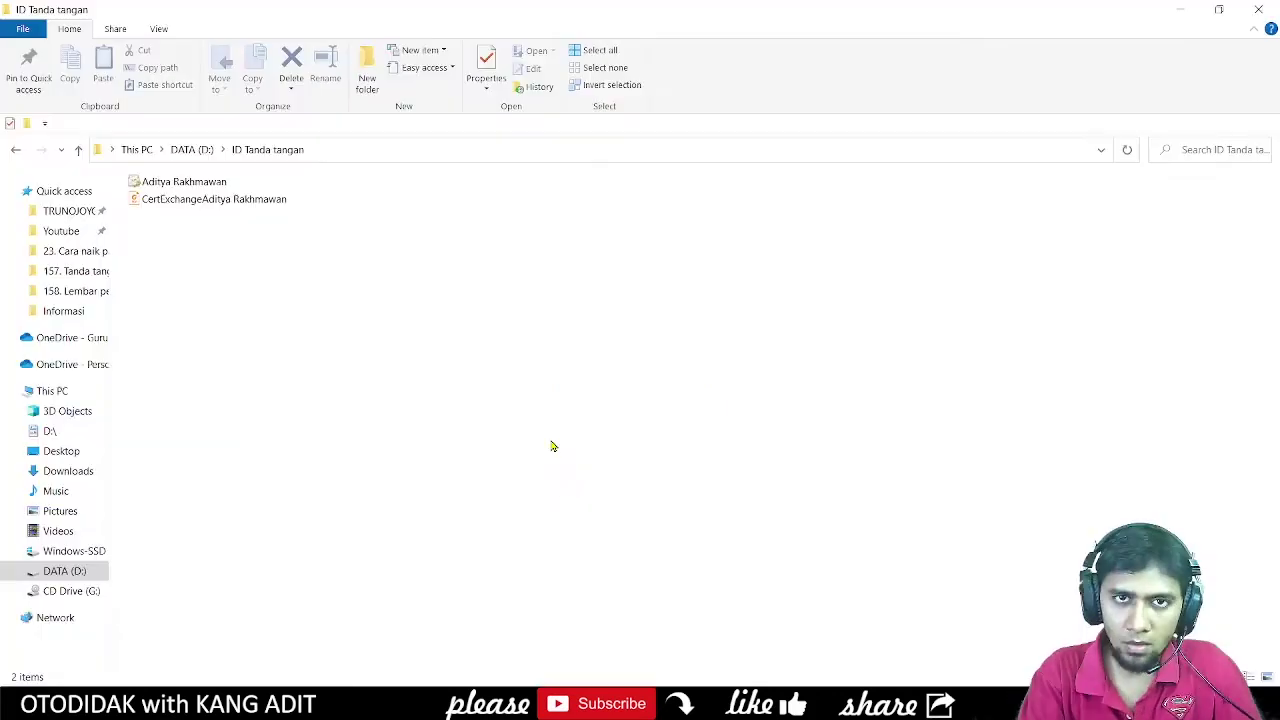
pyautogui.click(218, 206)
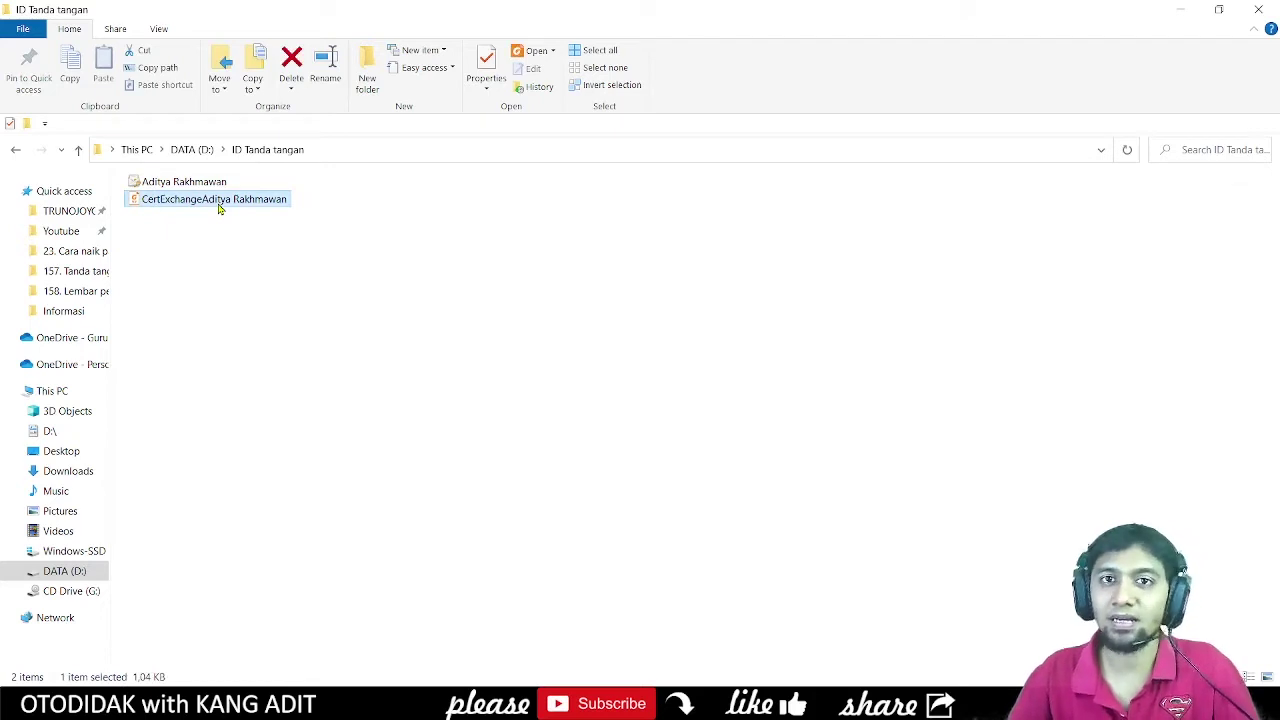
pyautogui.click(347, 280)
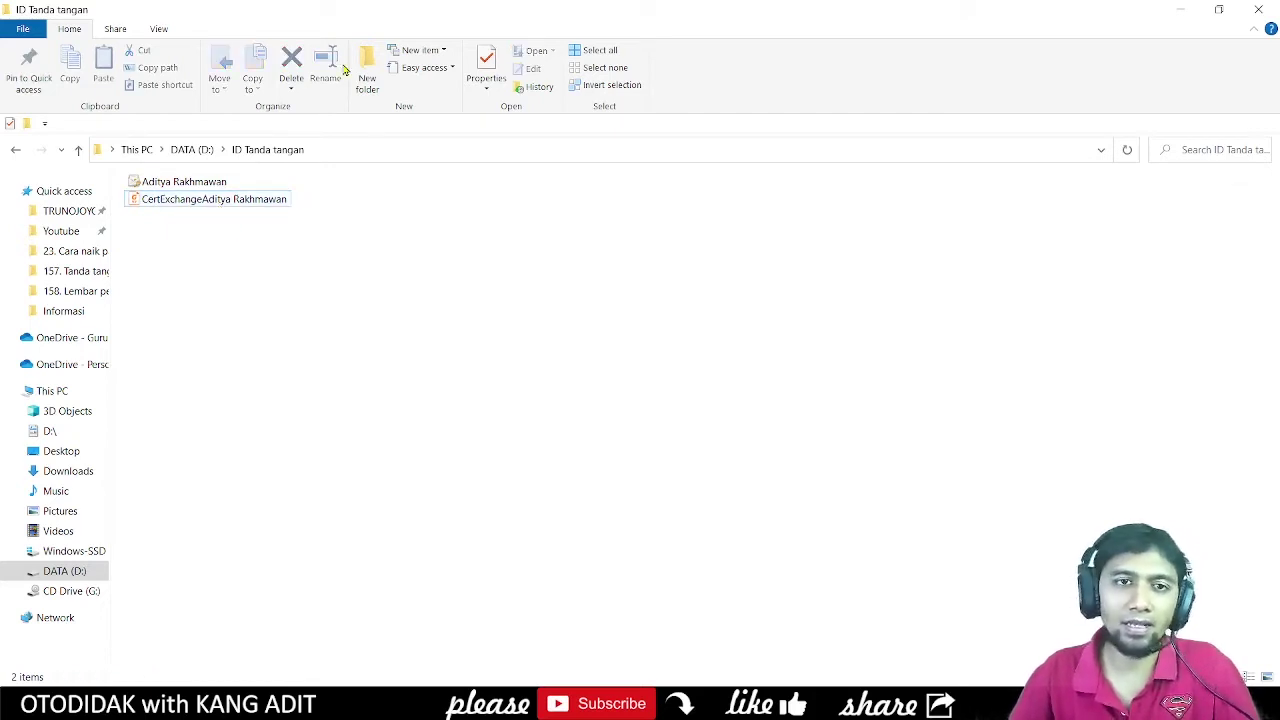
pyautogui.click(161, 34)
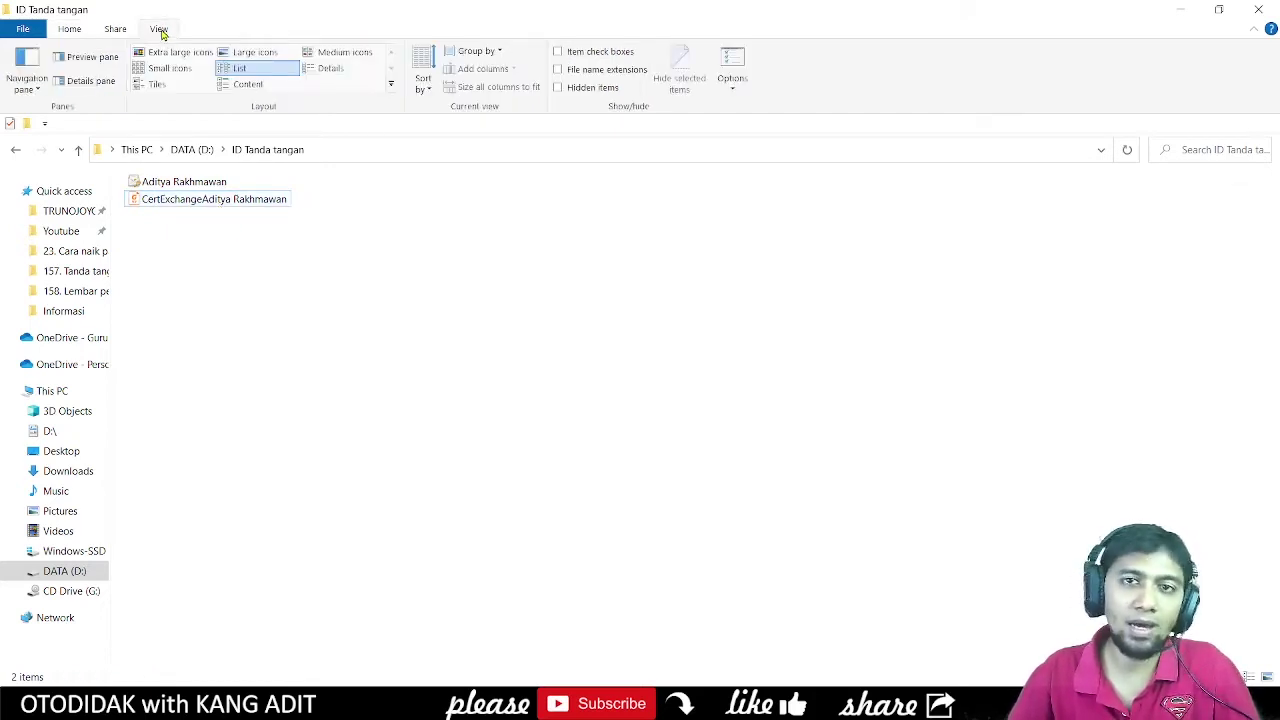
pyautogui.click(571, 74)
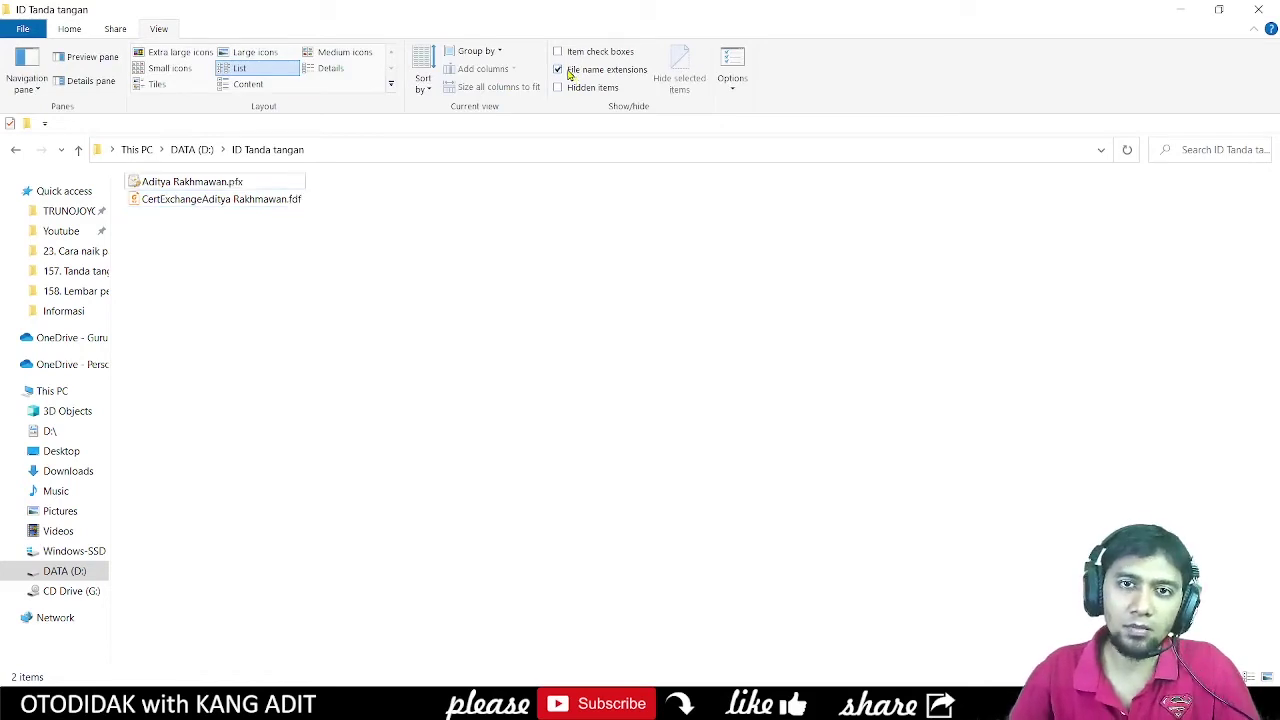
pyautogui.click(262, 200)
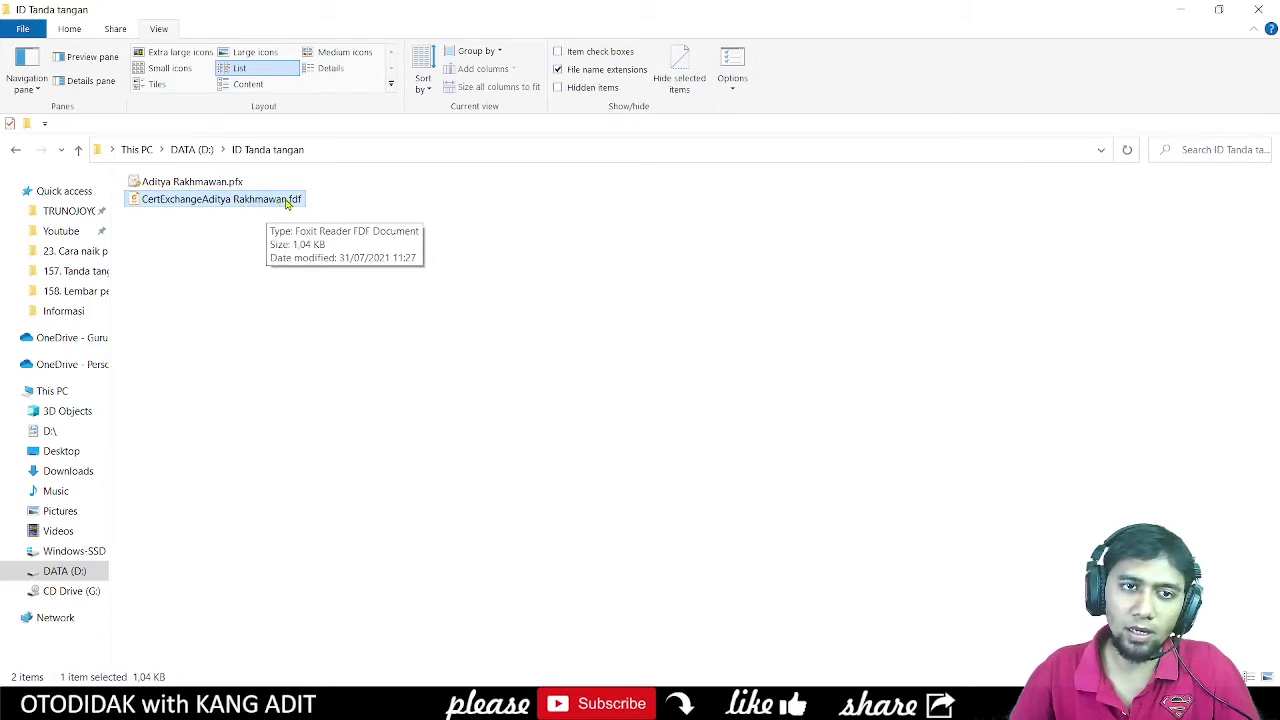
pyautogui.click(207, 186)
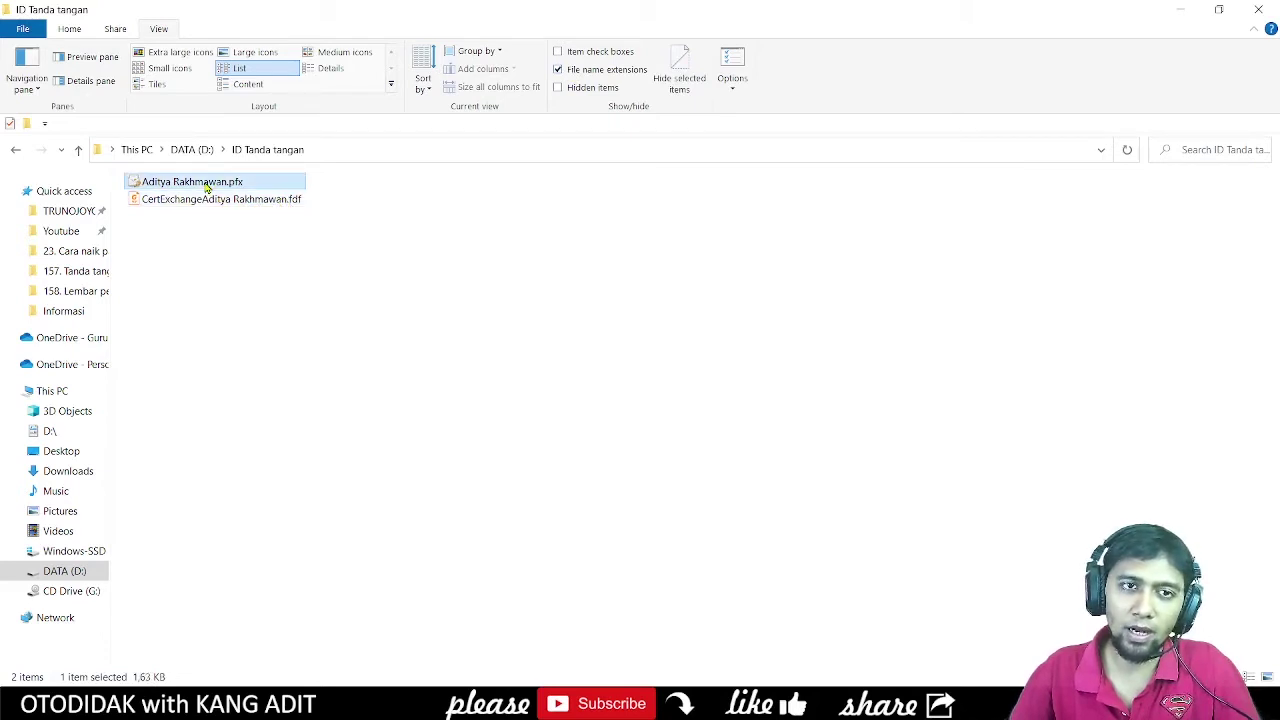
pyautogui.click(219, 200)
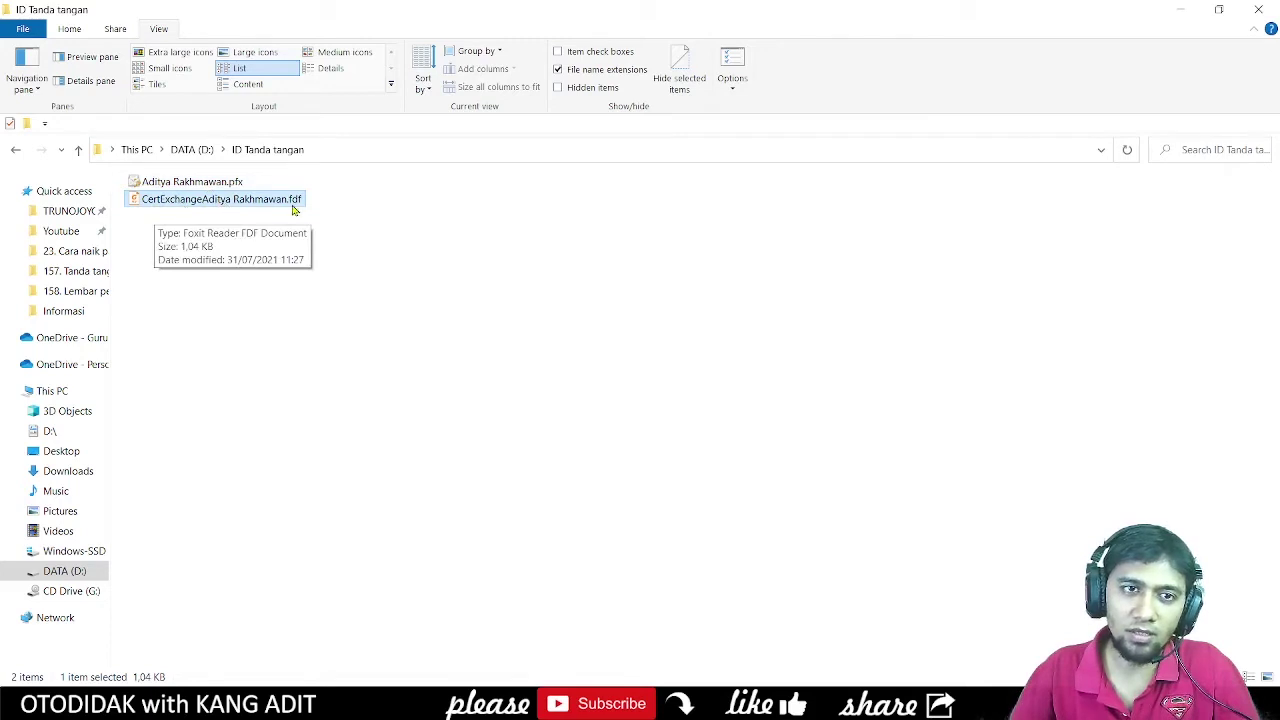
pyautogui.click(390, 288)
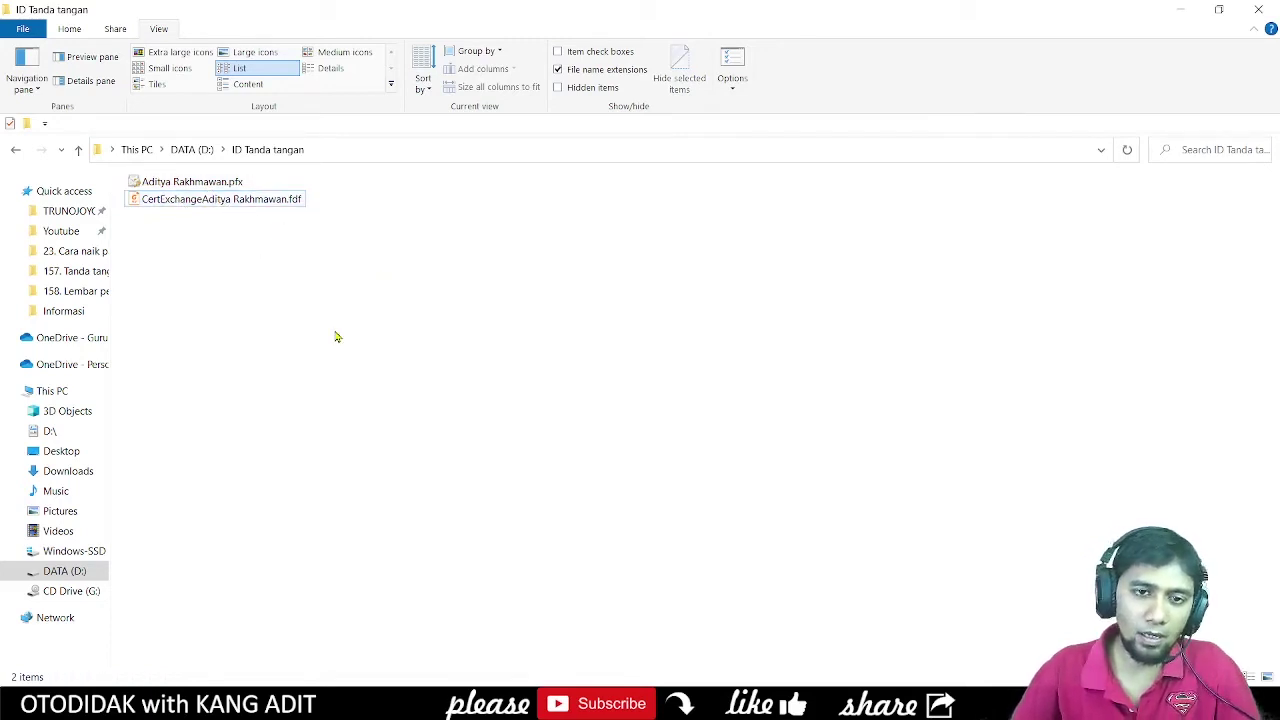
# Step: Attach the exported .fdf certificate from the folder to the new Gmail message and enter the recipient's name
pyautogui.press('super+Right')
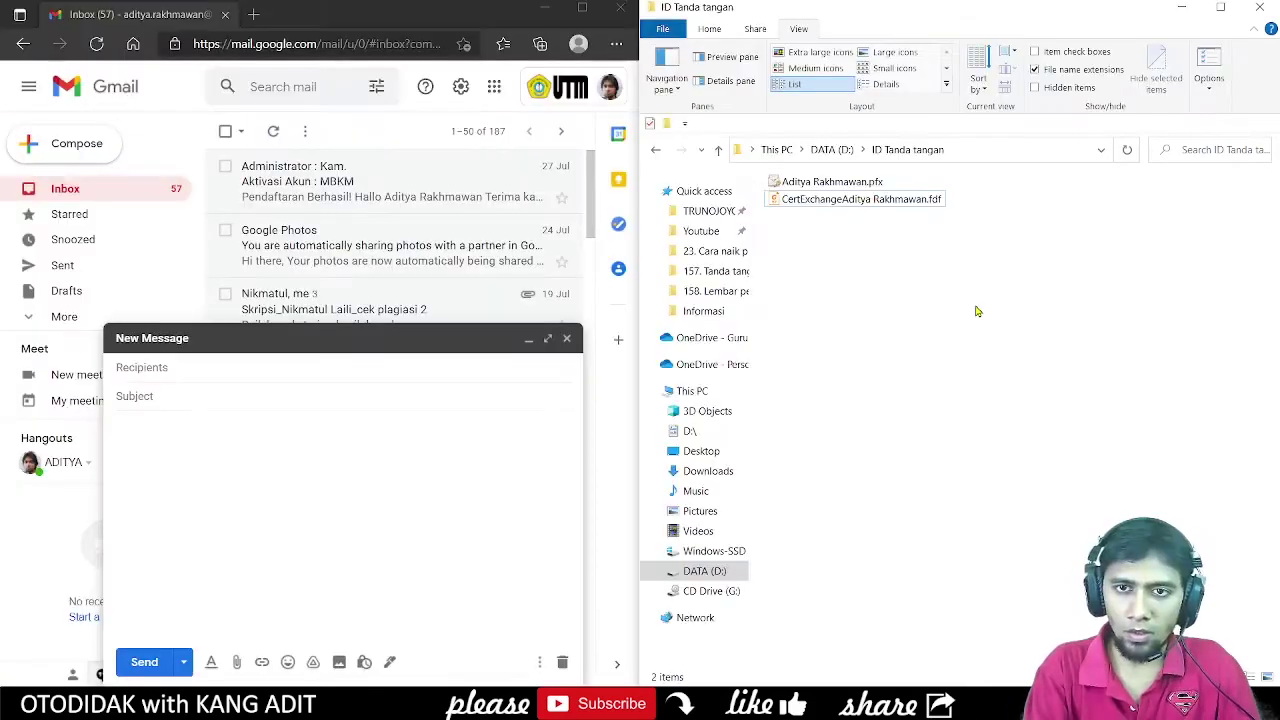
pyautogui.click(806, 200)
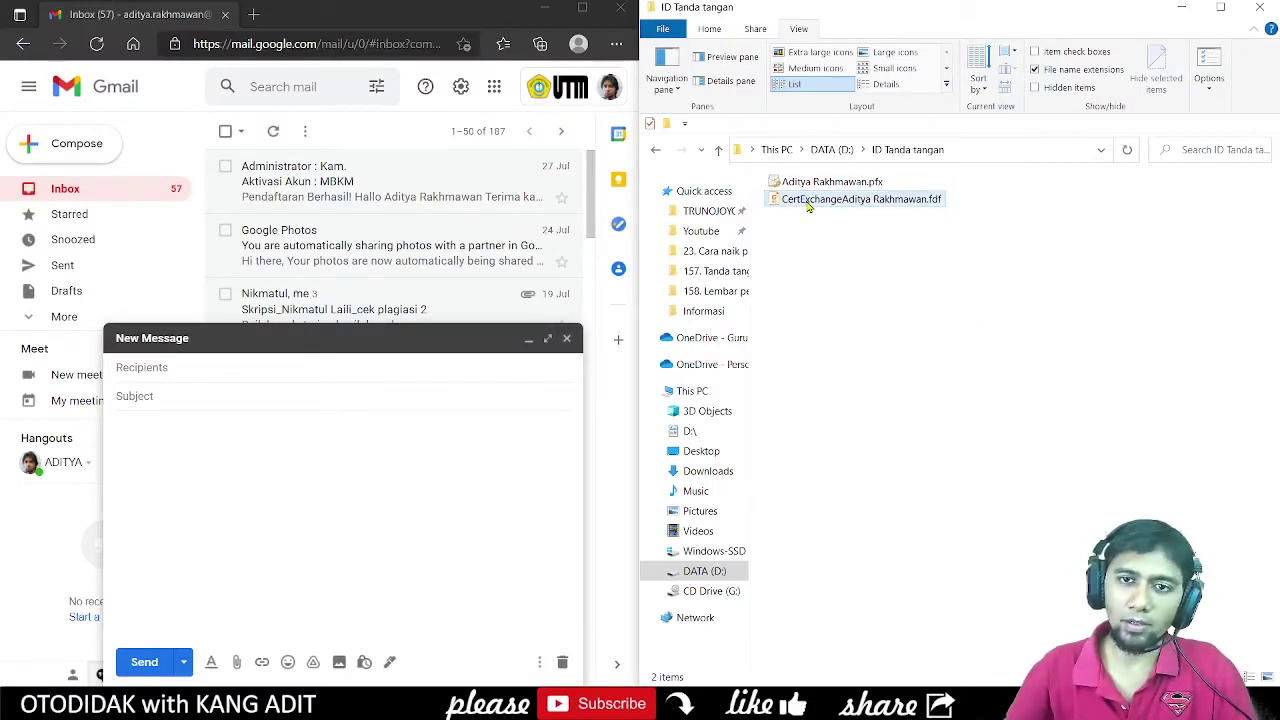
pyautogui.click(867, 215)
pyautogui.moveTo(850, 200); pyautogui.dragTo(384, 475)
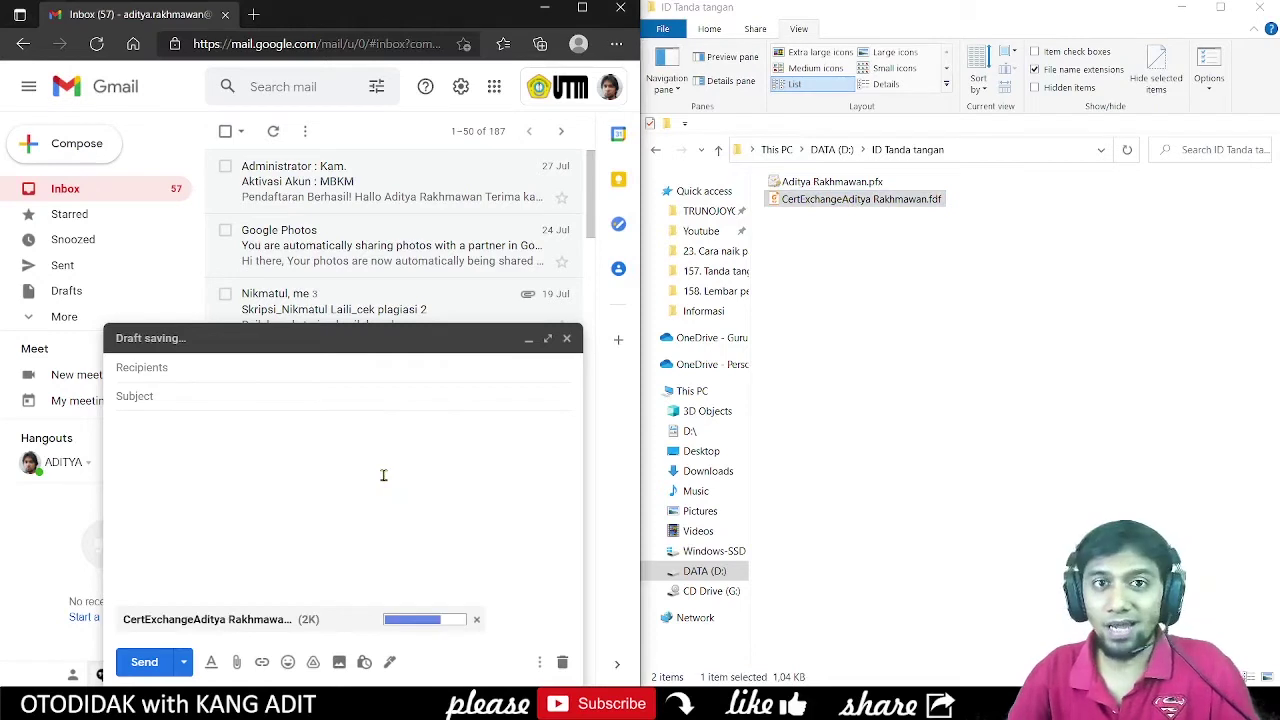
pyautogui.click(223, 372)
pyautogui.write('Dr Dudu')
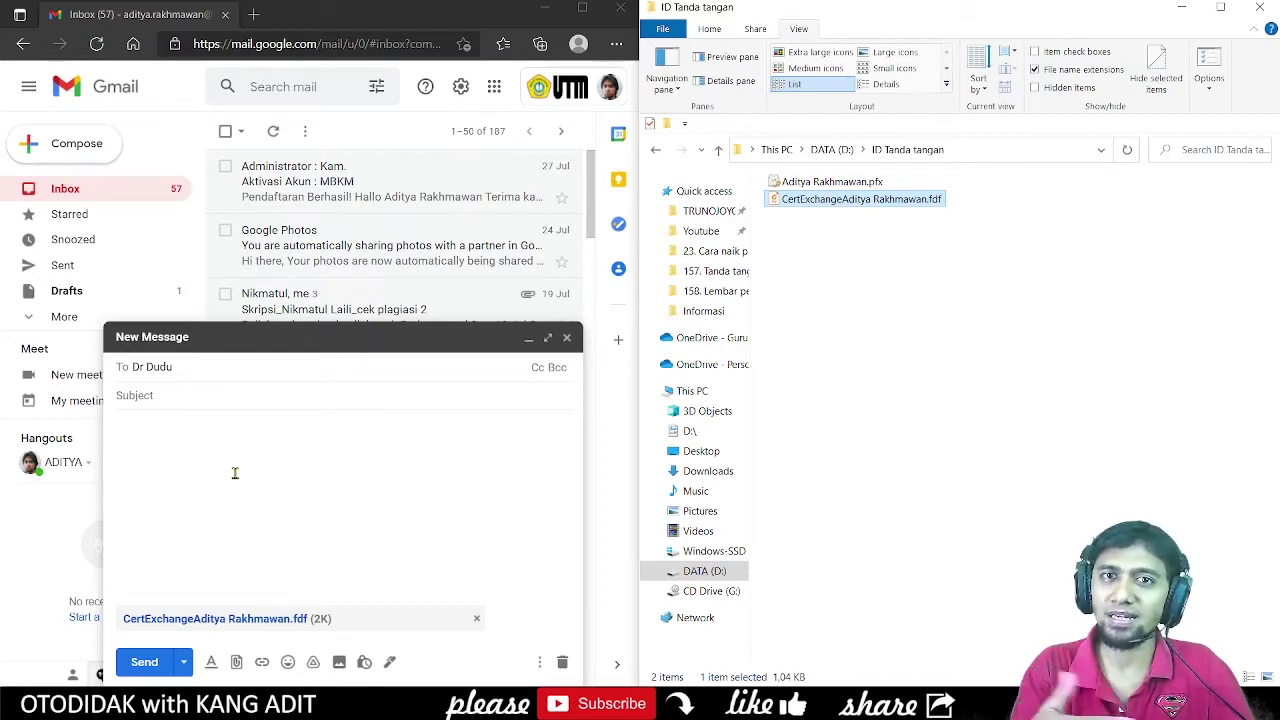
pyautogui.click(880, 423)
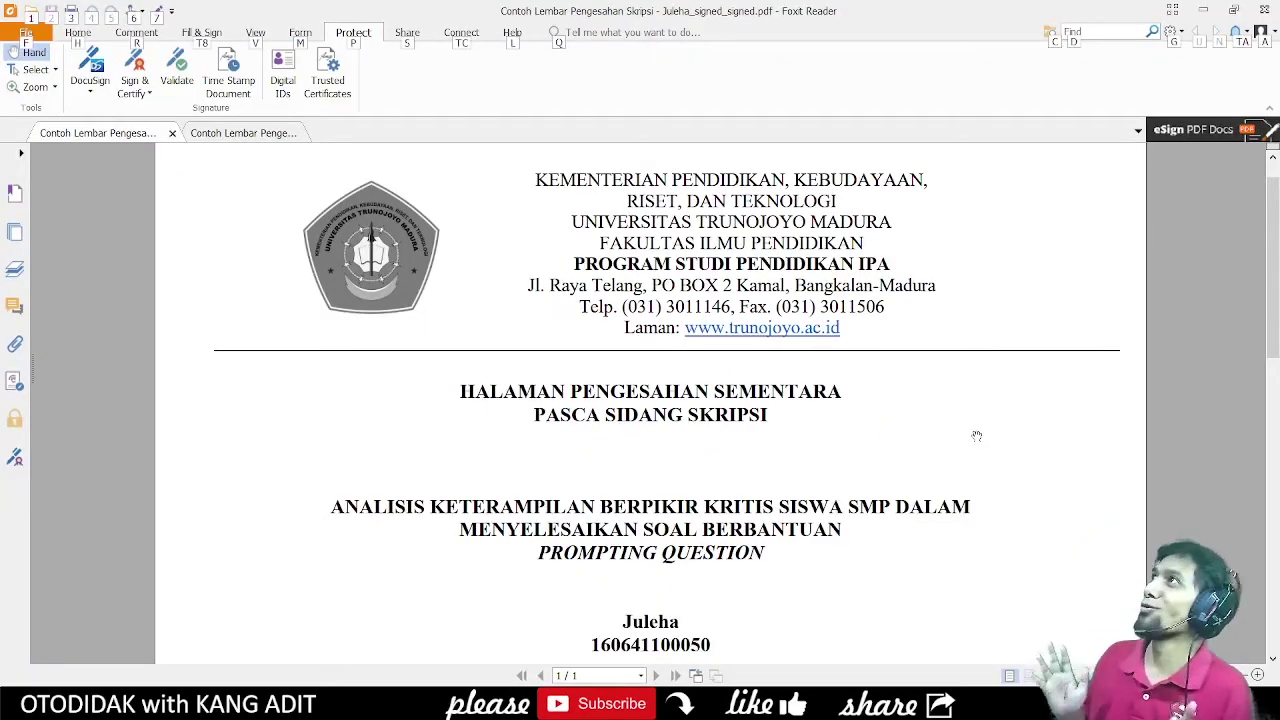
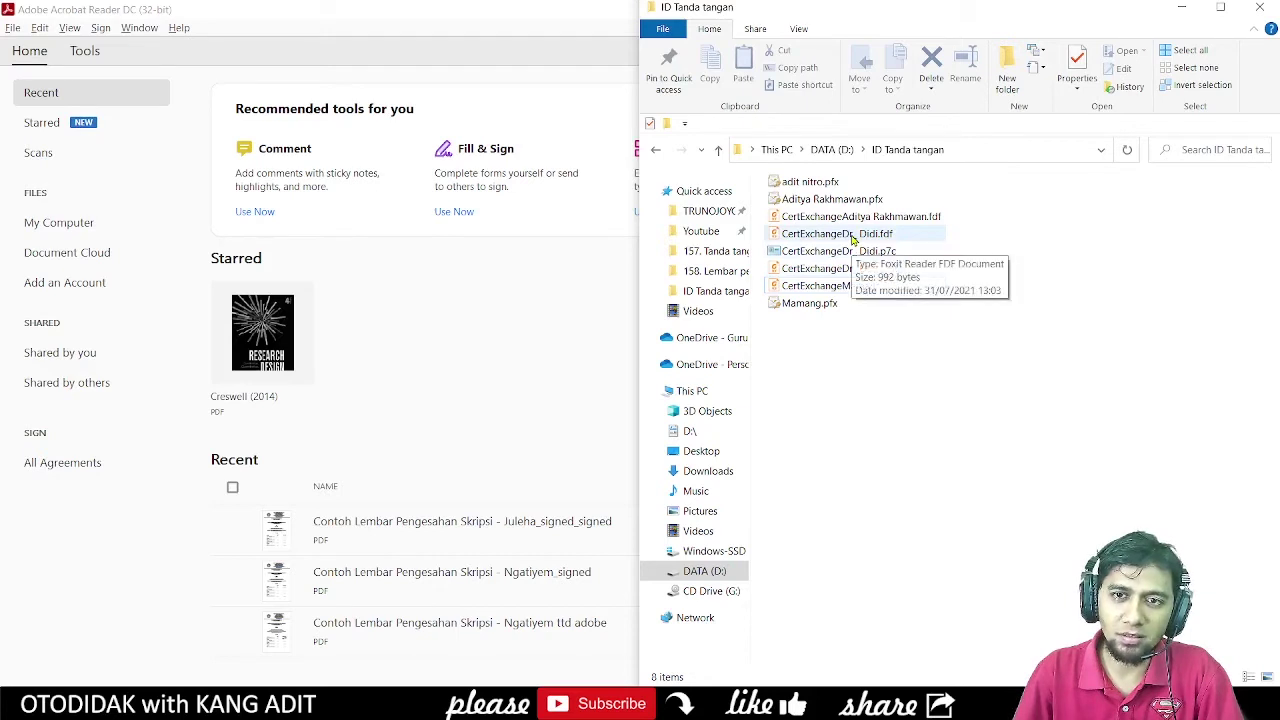
# Step: Open the first examiner's exported .fdf certificate from the ID Tanda tangan folder with Adobe Acrobat Reader DC
pyautogui.click(846, 270)
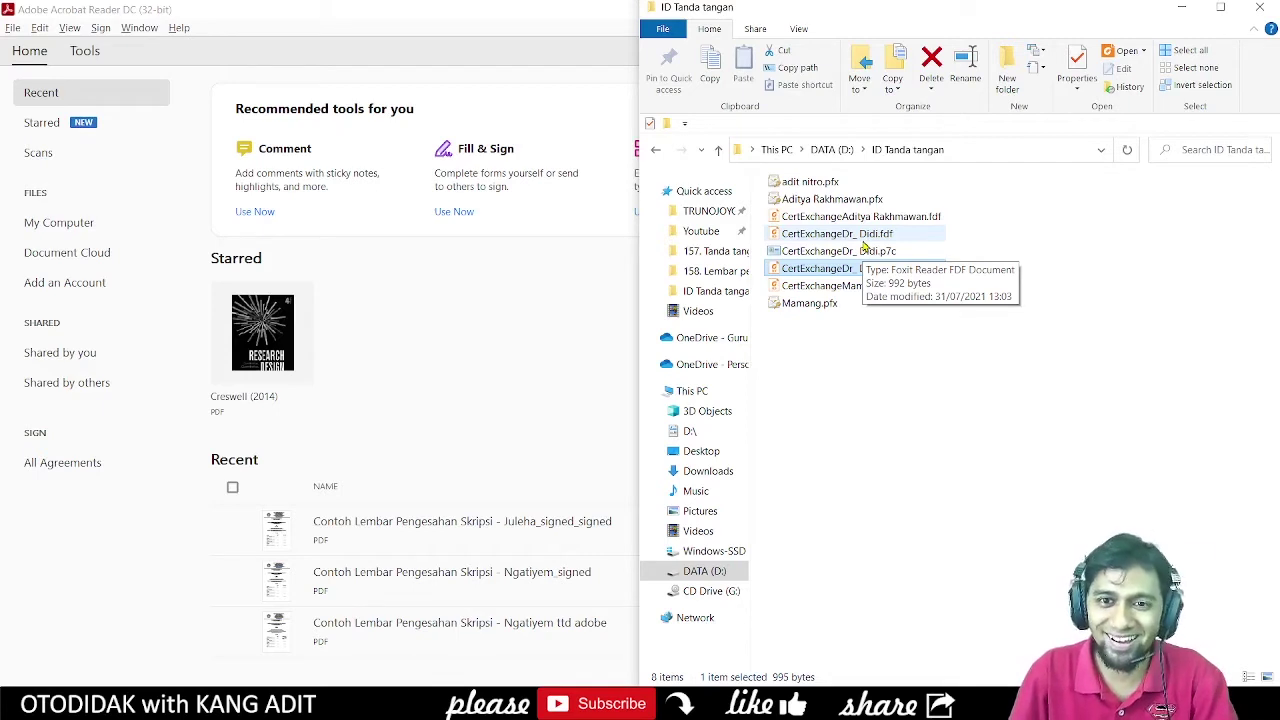
pyautogui.click(863, 238)
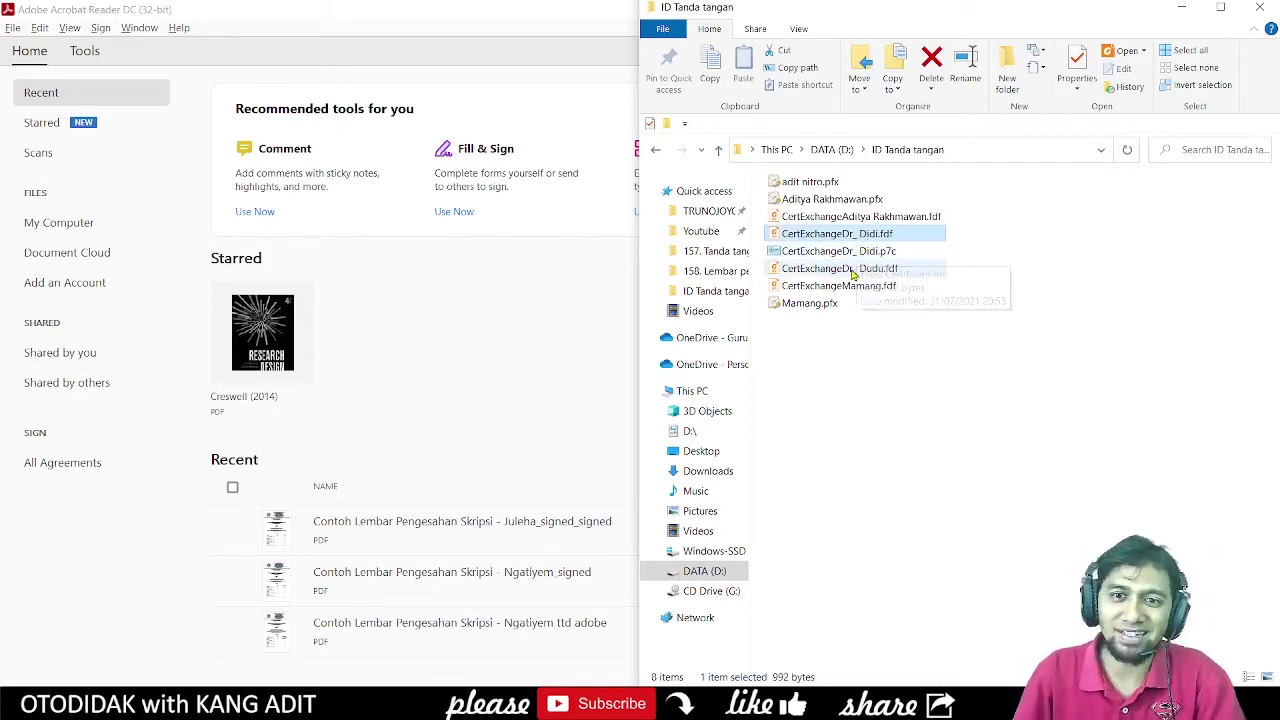
pyautogui.click(852, 268)
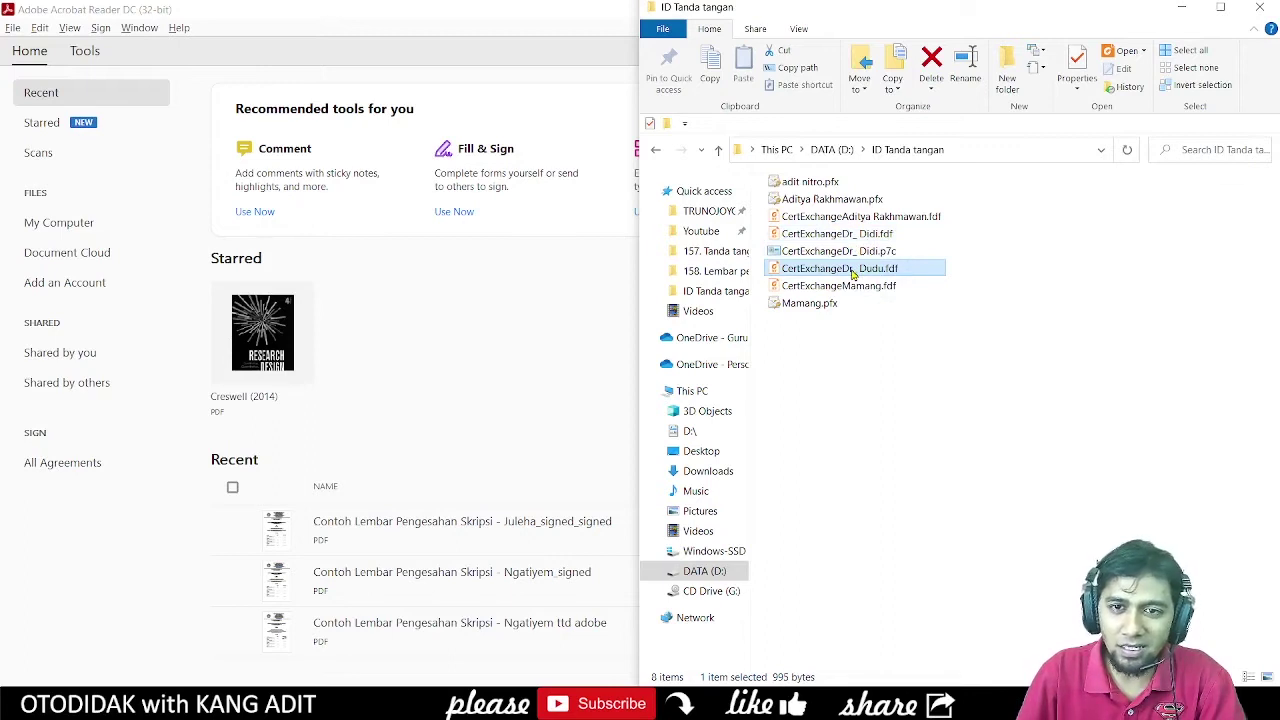
pyautogui.rightClick(852, 273)
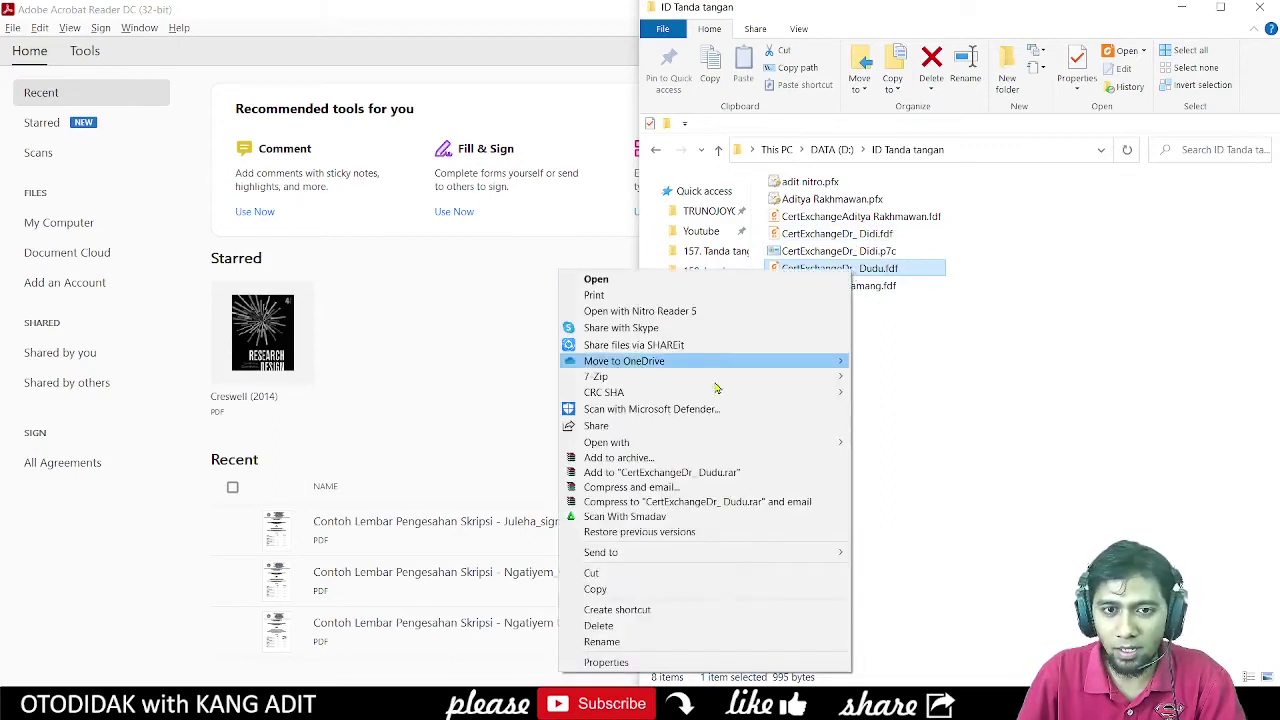
pyautogui.moveTo(722, 448)
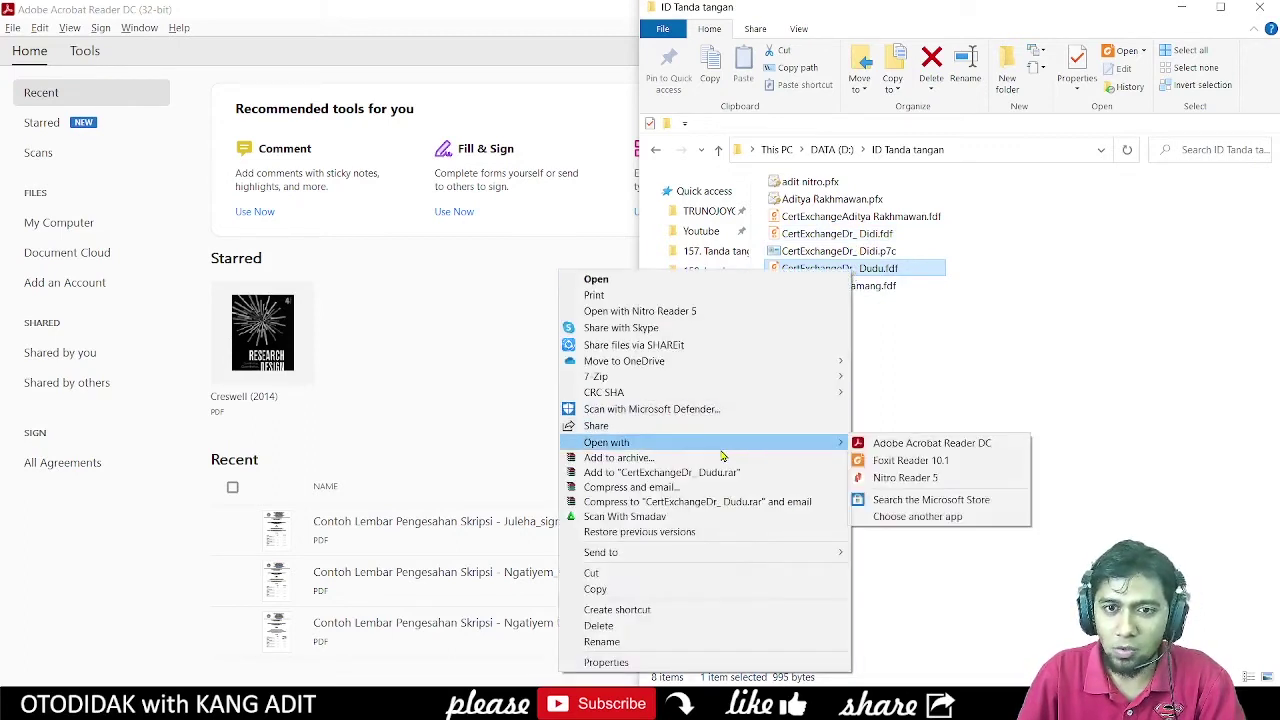
pyautogui.click(914, 451)
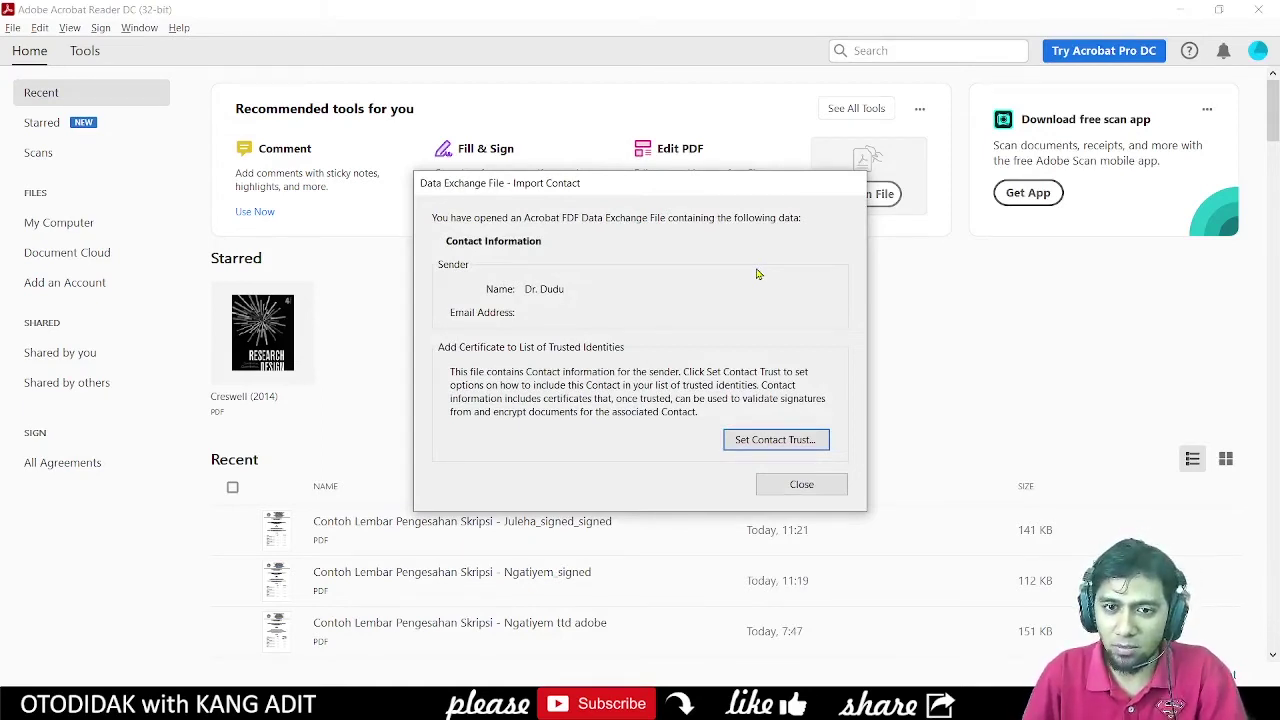
# Step: Import the first examiner's contact certificate as a trusted root and close the import dialog
pyautogui.click(760, 442)
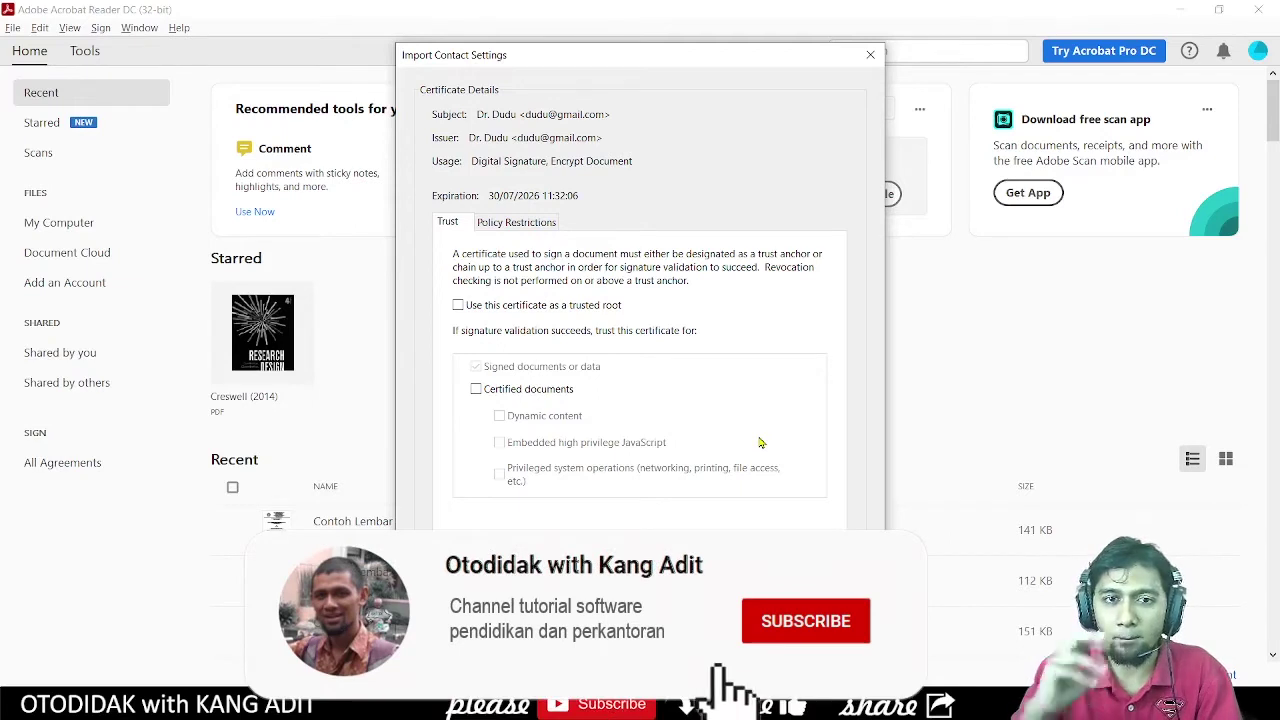
pyautogui.click(457, 305)
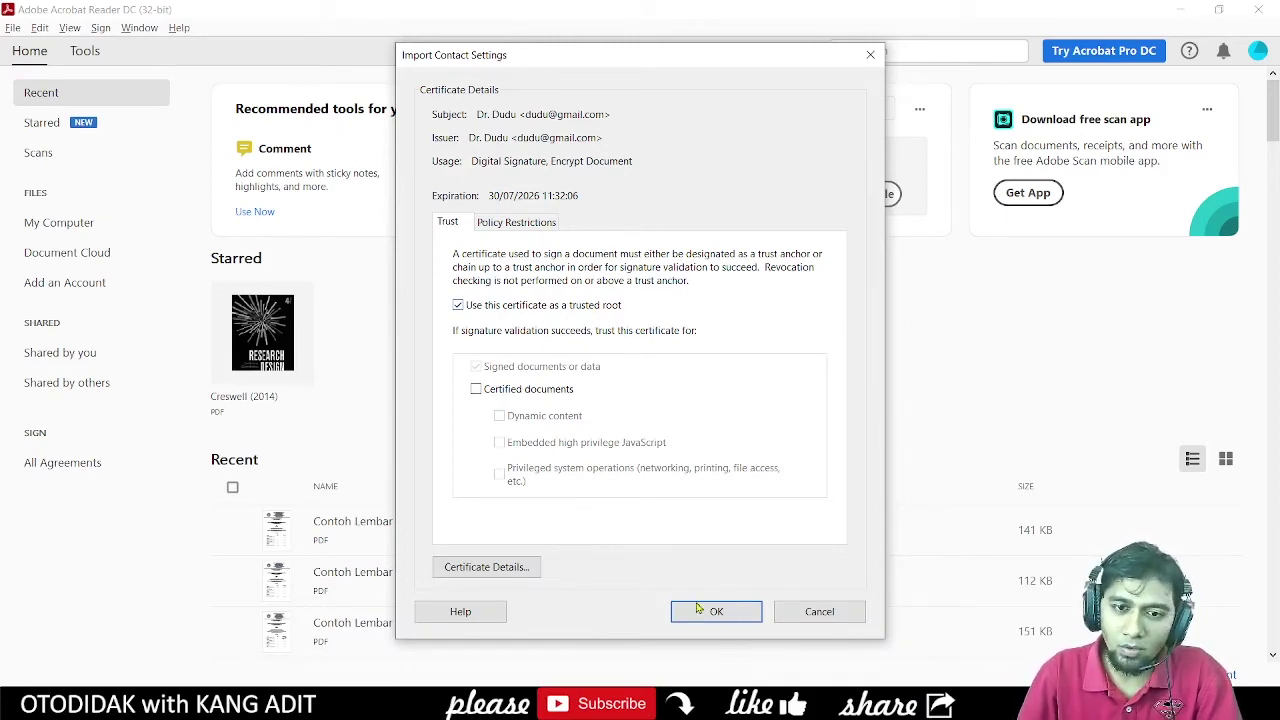
pyautogui.click(729, 611)
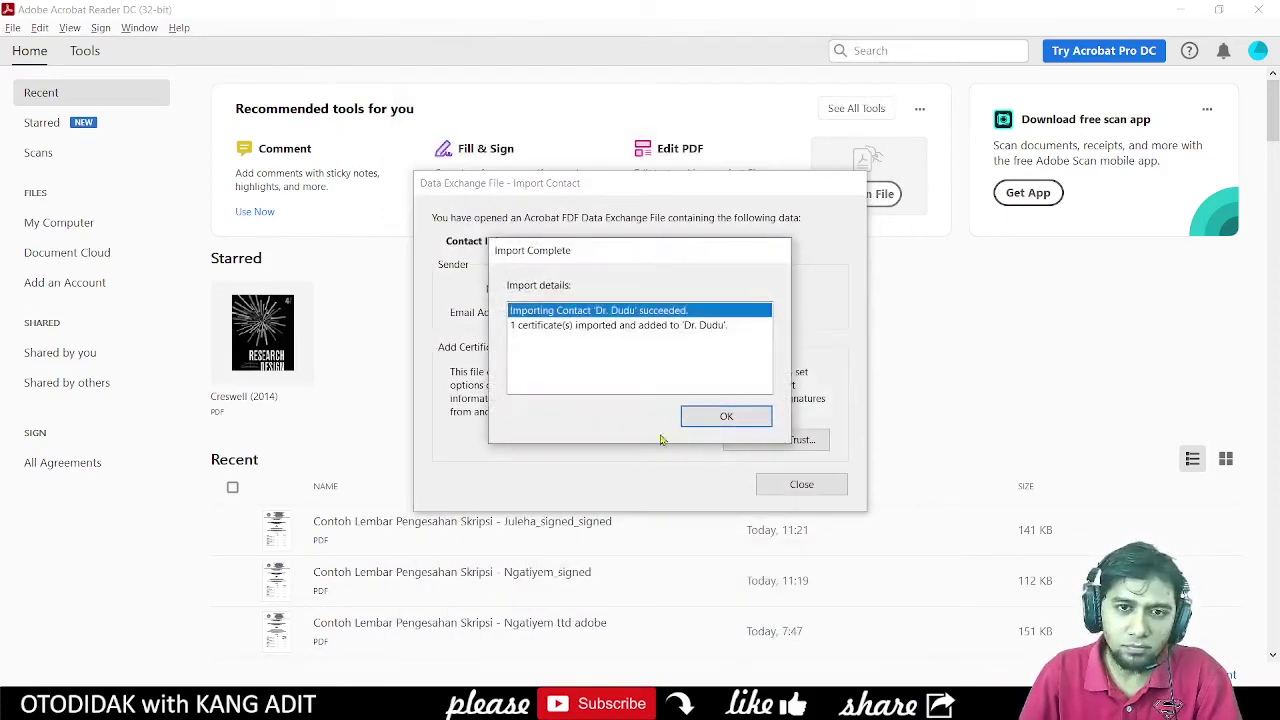
pyautogui.click(725, 419)
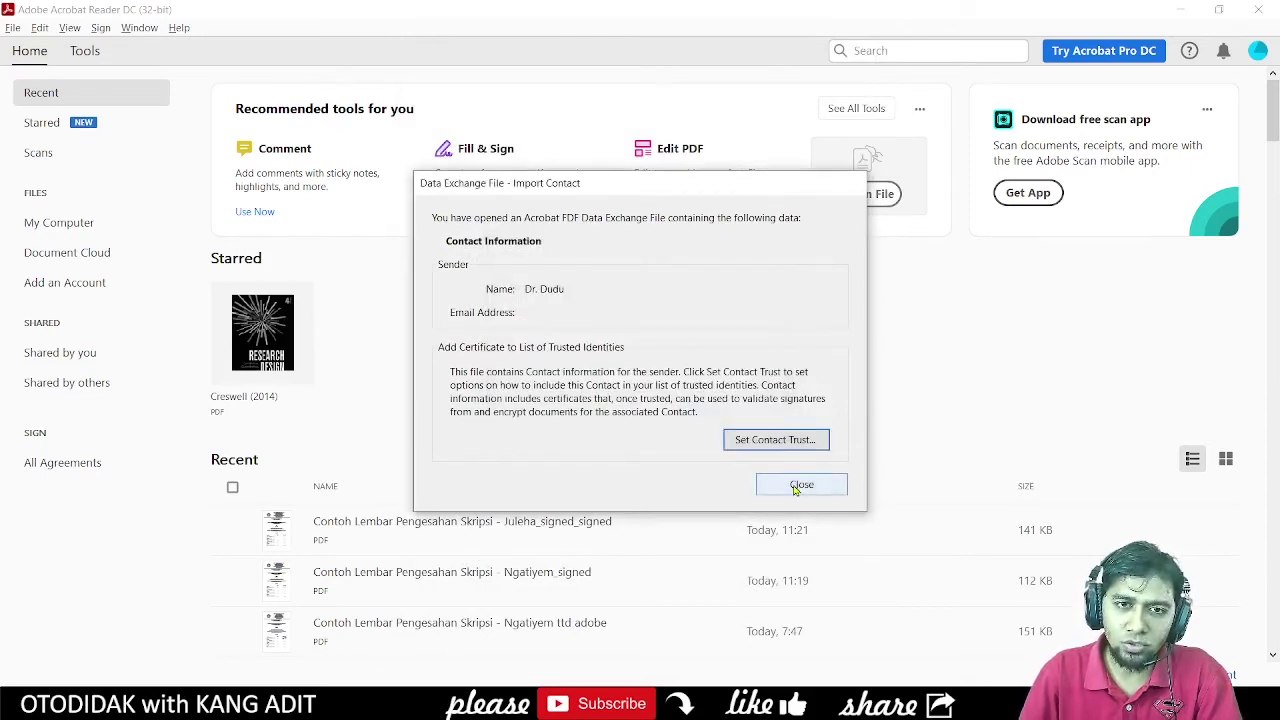
pyautogui.click(800, 485)
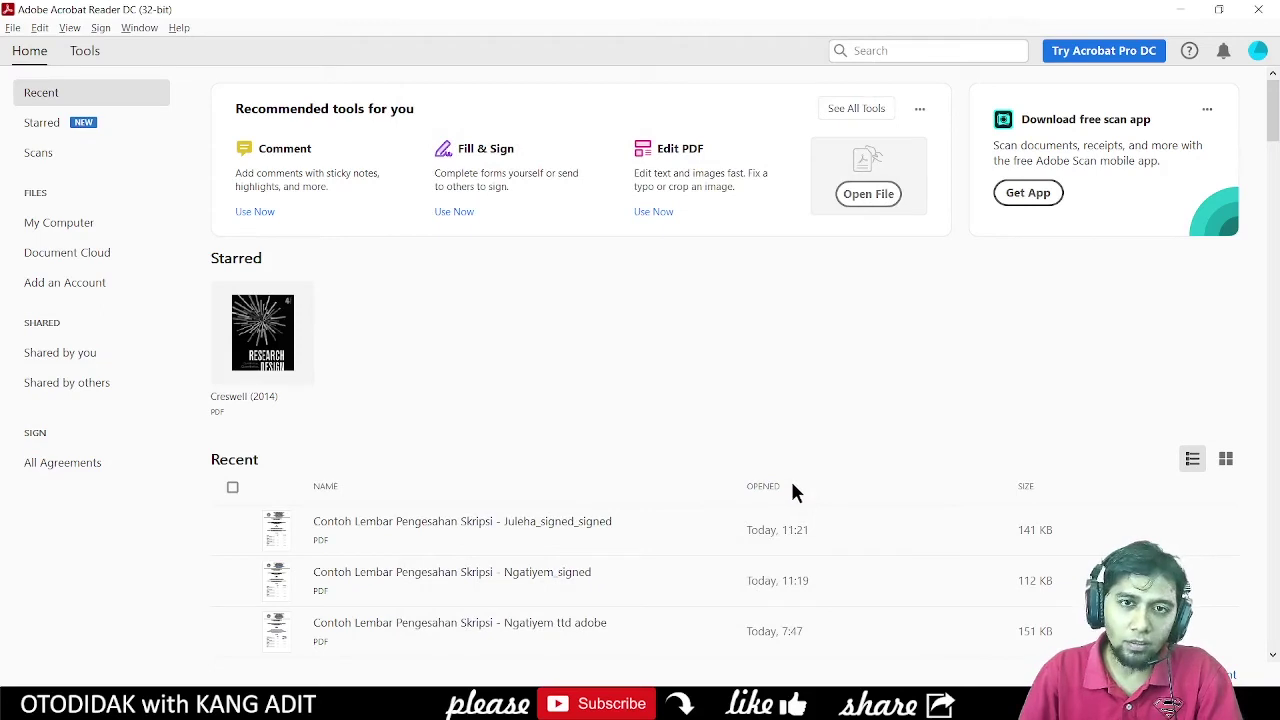
# Step: Return to the ID Tanda tangan folder in File Explorer and open the second examiner's .fdf certificate with Adobe Acrobat Reader DC
pyautogui.moveTo(575, 710)
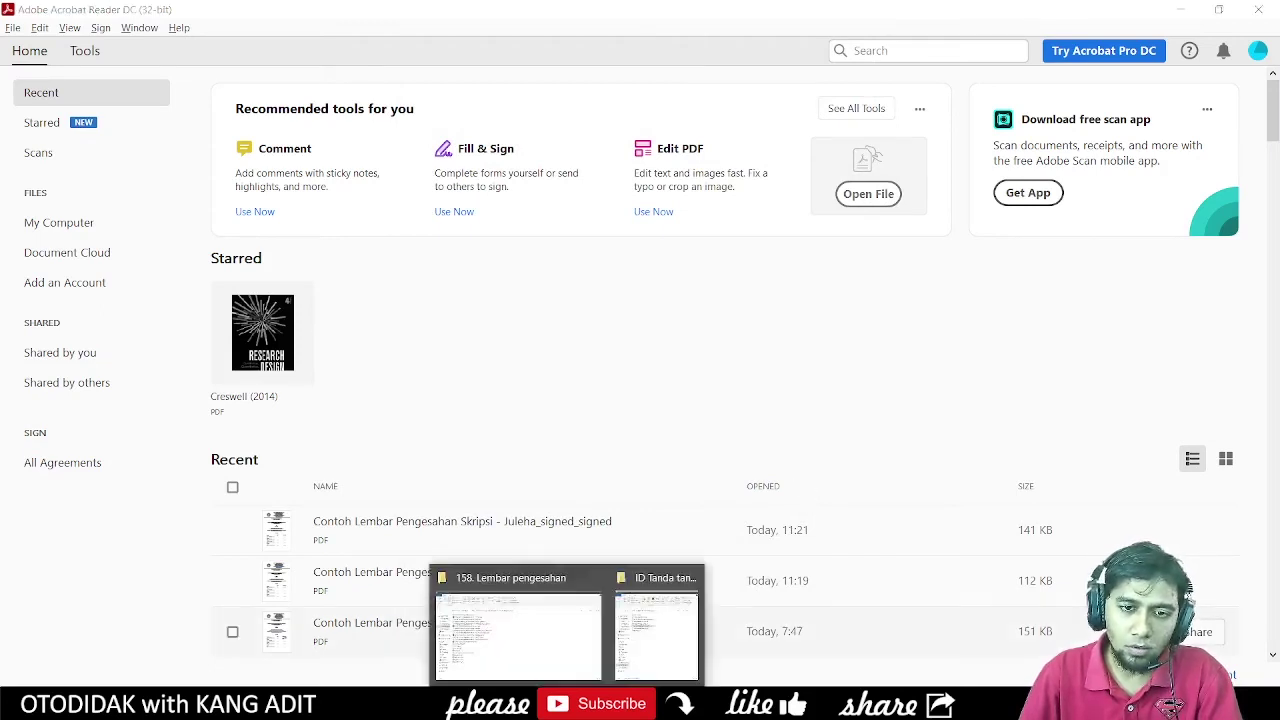
pyautogui.click(645, 642)
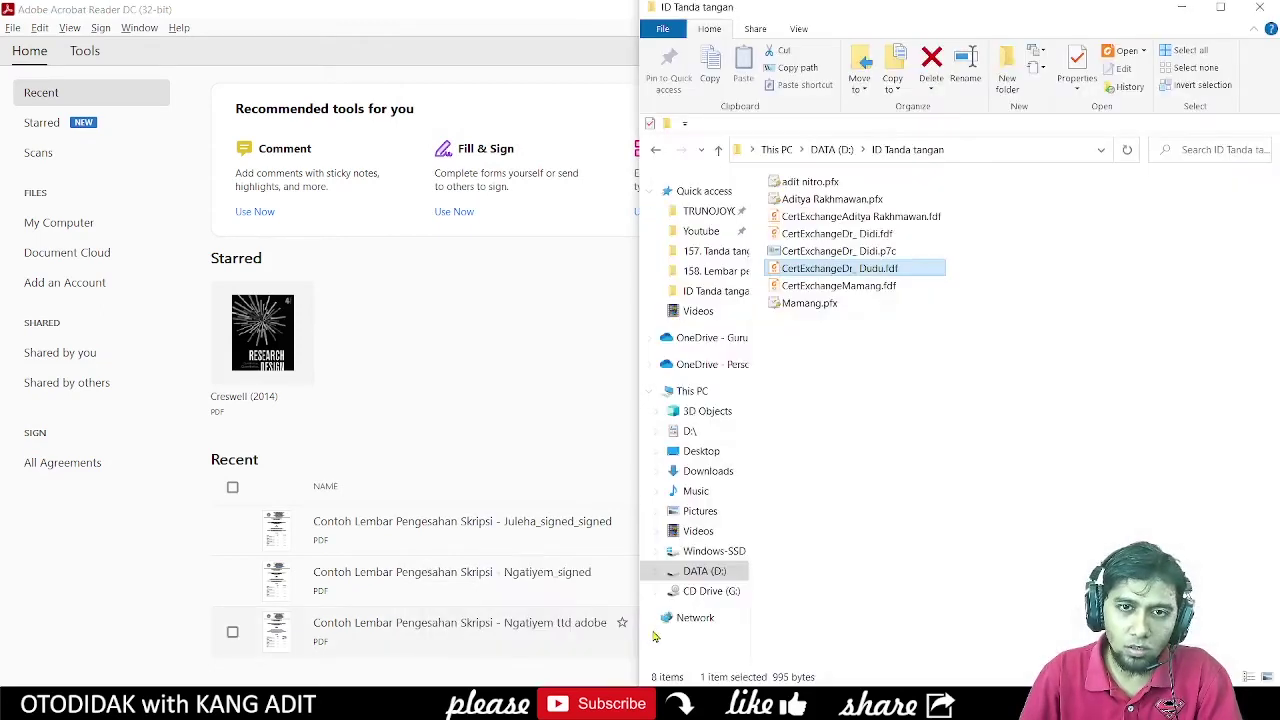
pyautogui.click(845, 236)
pyautogui.rightClick(845, 235)
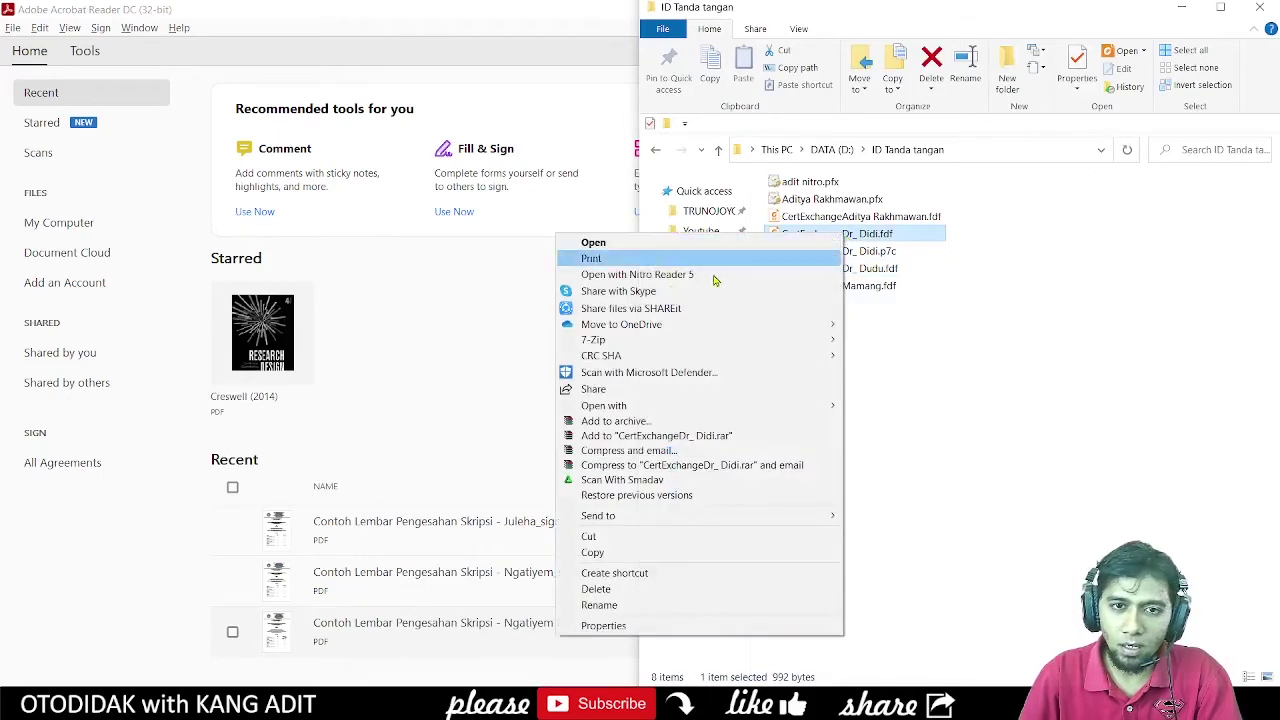
pyautogui.moveTo(697, 406)
pyautogui.click(893, 408)
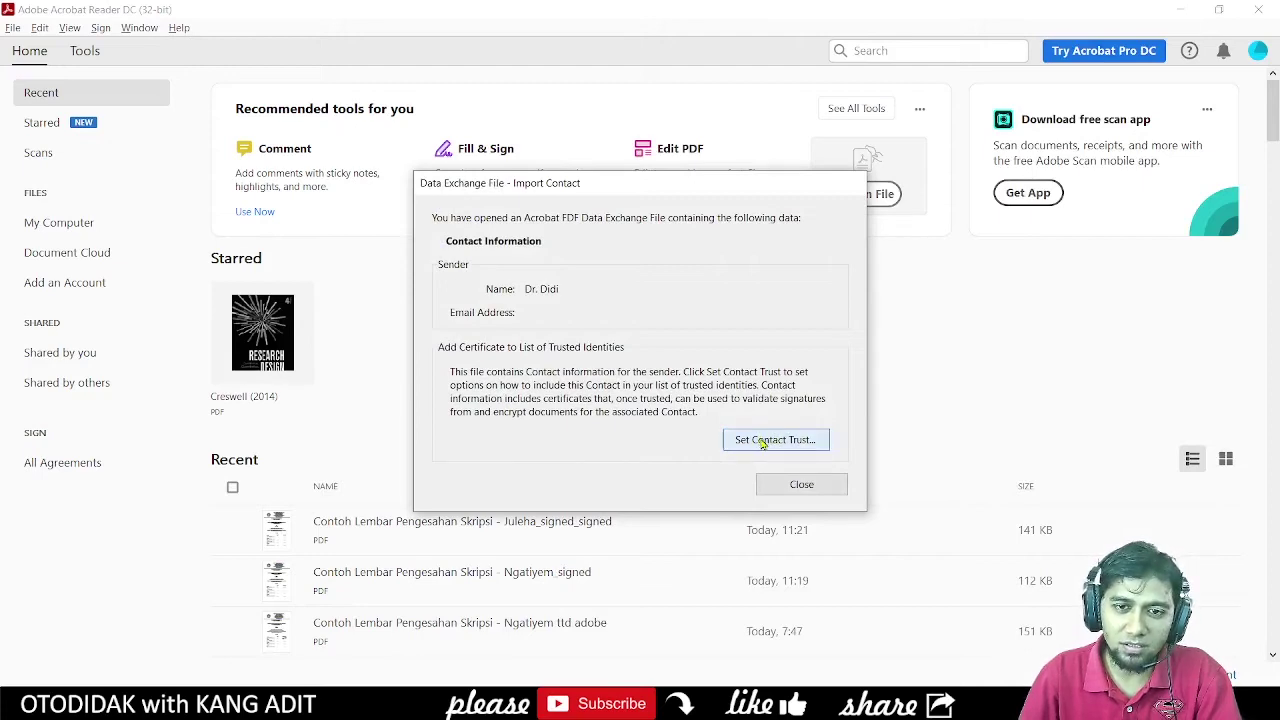
# Step: Set the second examiner's certificate as a trusted root, complete the contact import and close the dialog
pyautogui.click(768, 441)
pyautogui.click(463, 310)
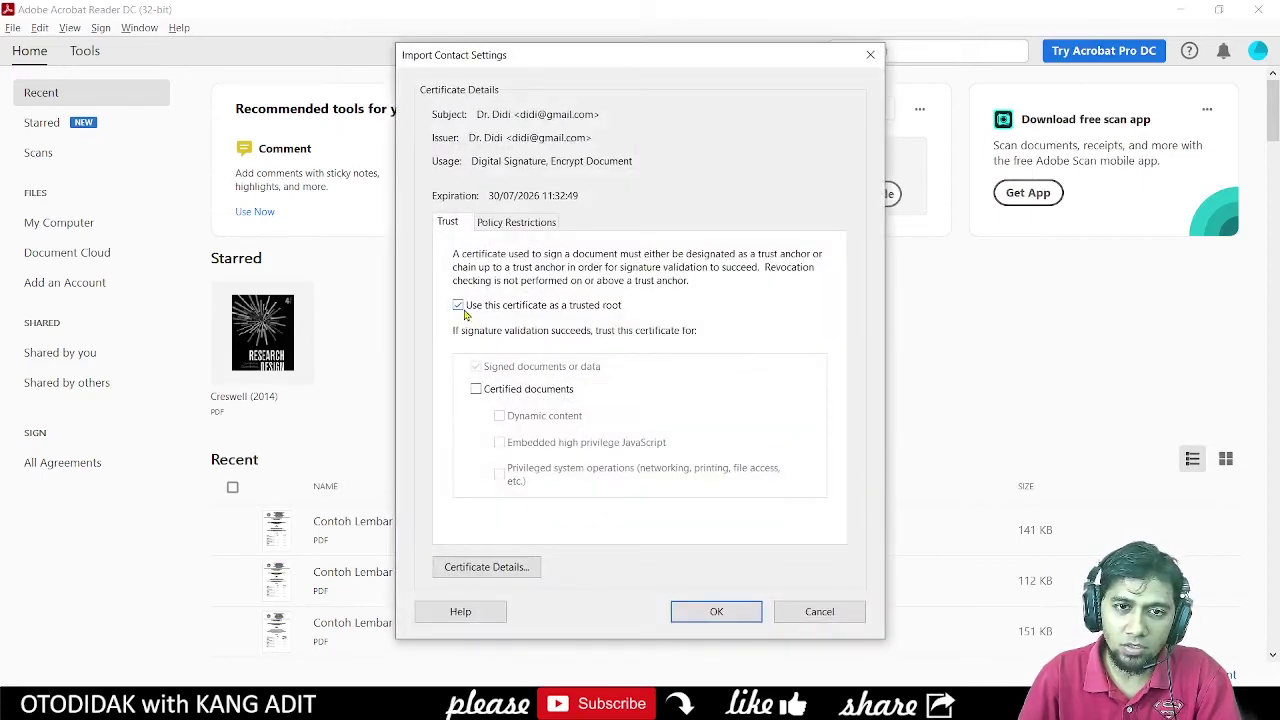
pyautogui.click(716, 613)
pyautogui.click(726, 418)
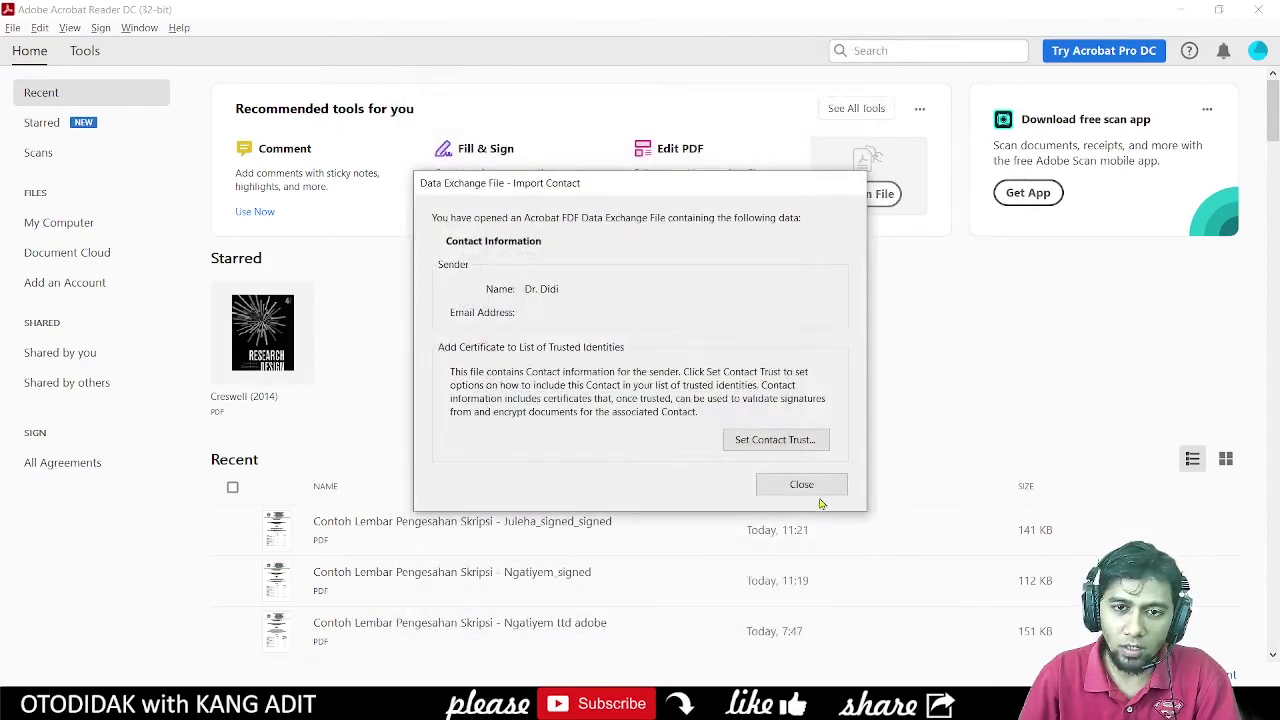
pyautogui.click(801, 486)
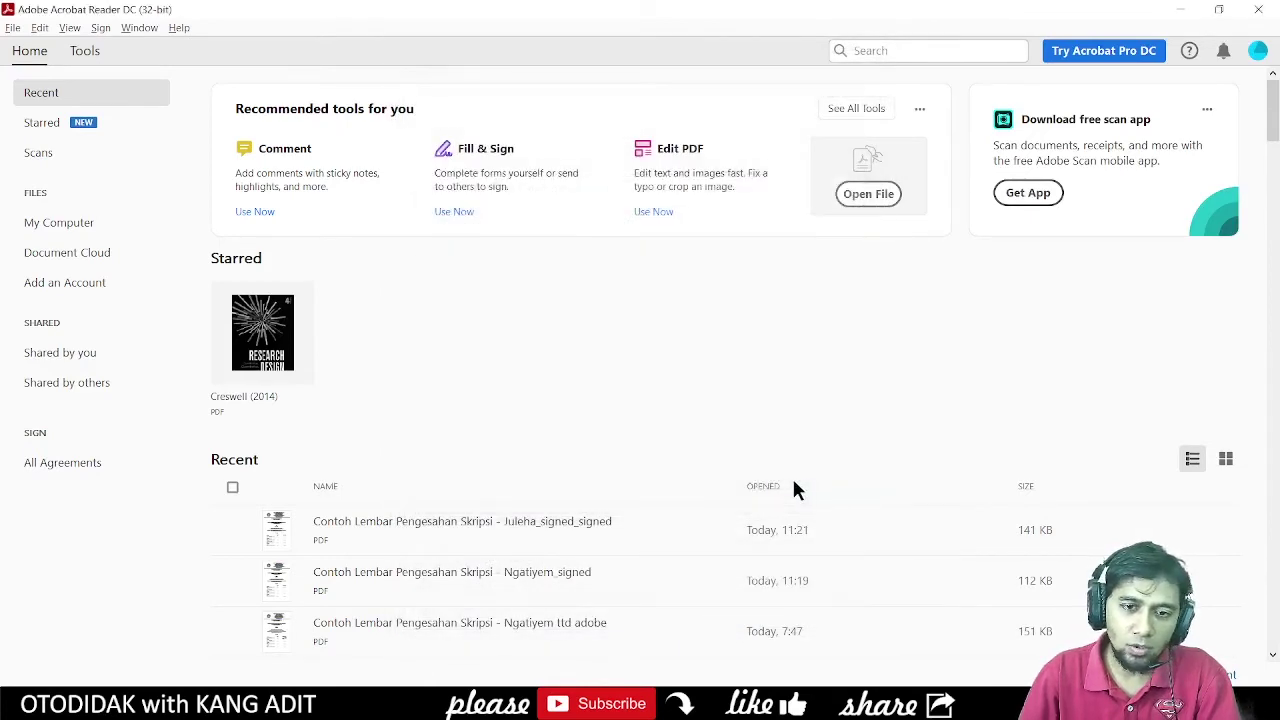
# Step: Open the two signed approval sheet PDFs from the 158. Lembar pengesahan folder in Acrobat Reader and compare their signature status
pyautogui.moveTo(567, 710)
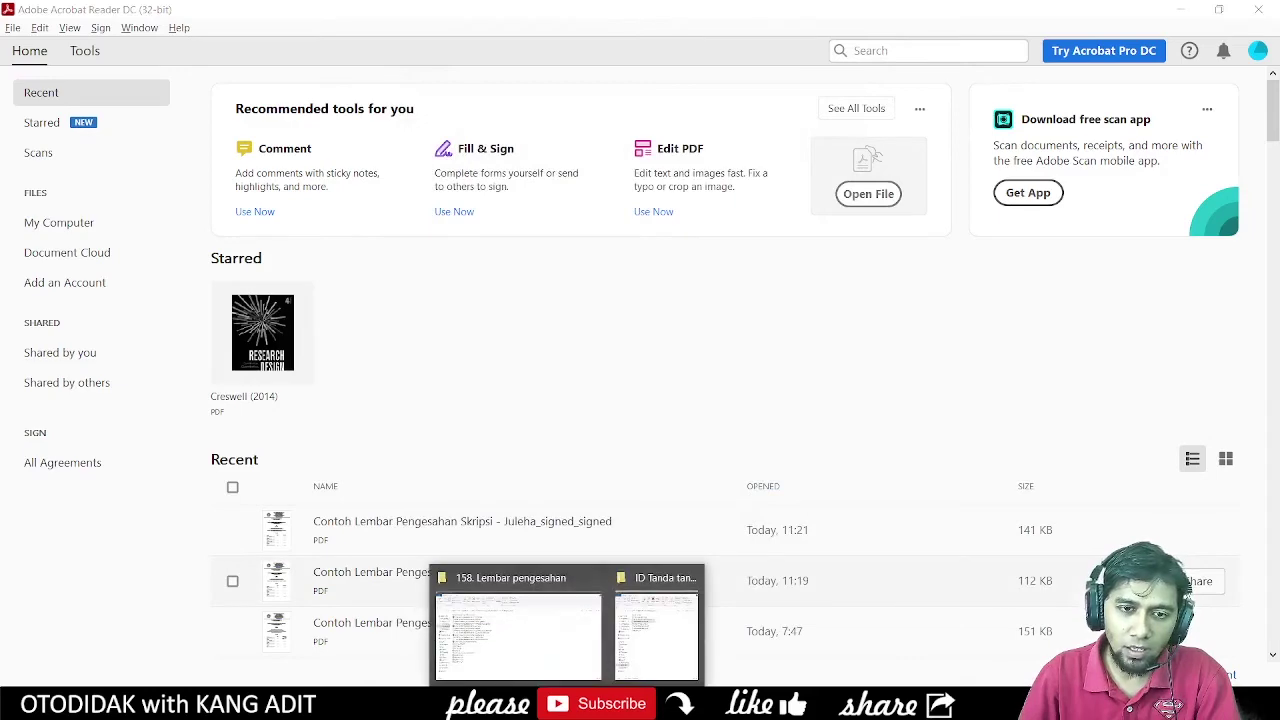
pyautogui.click(518, 621)
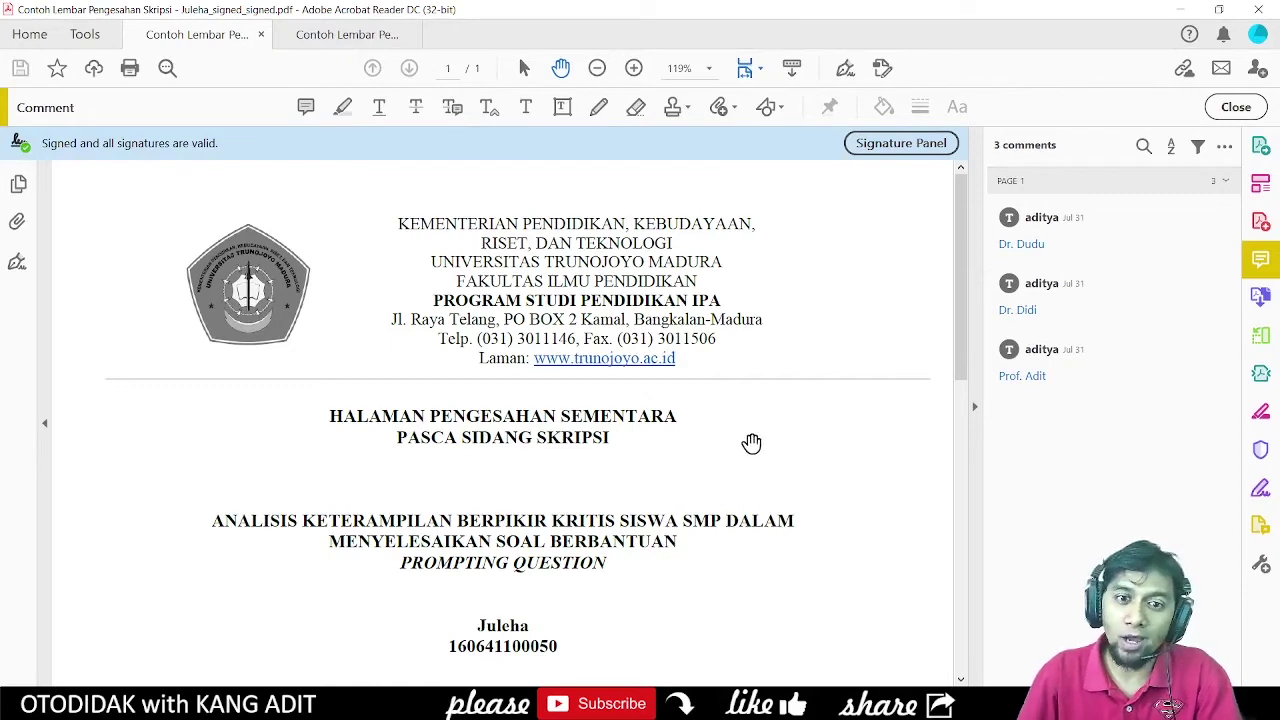
pyautogui.scroll(-1, 745, 442)
pyautogui.click(327, 38)
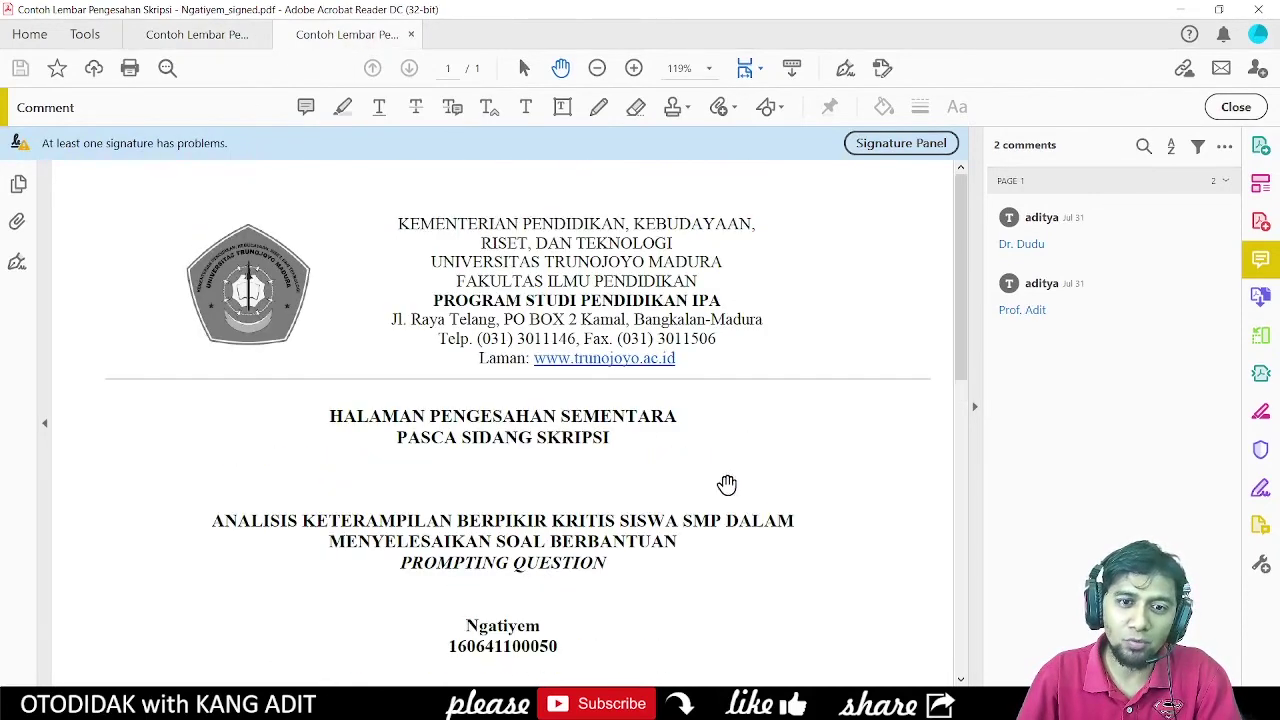
pyautogui.scroll(1, 689, 608)
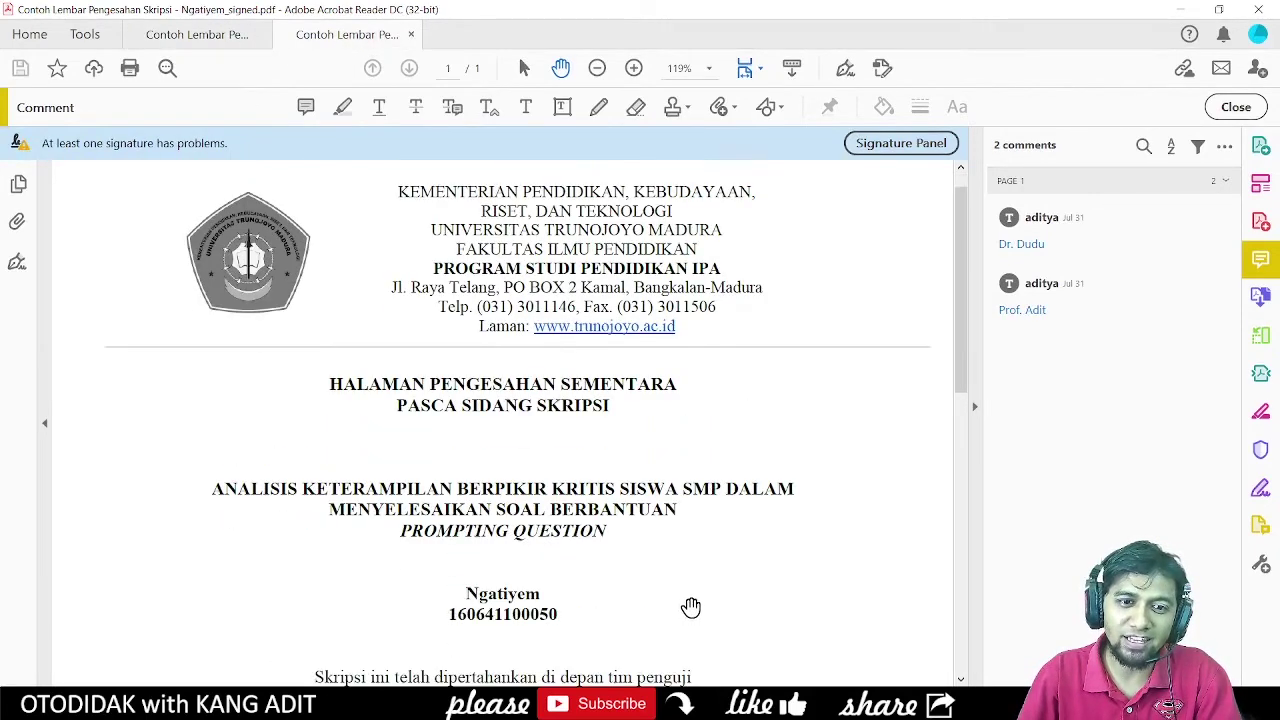
pyautogui.click(208, 34)
pyautogui.scroll(-9, 737, 457)
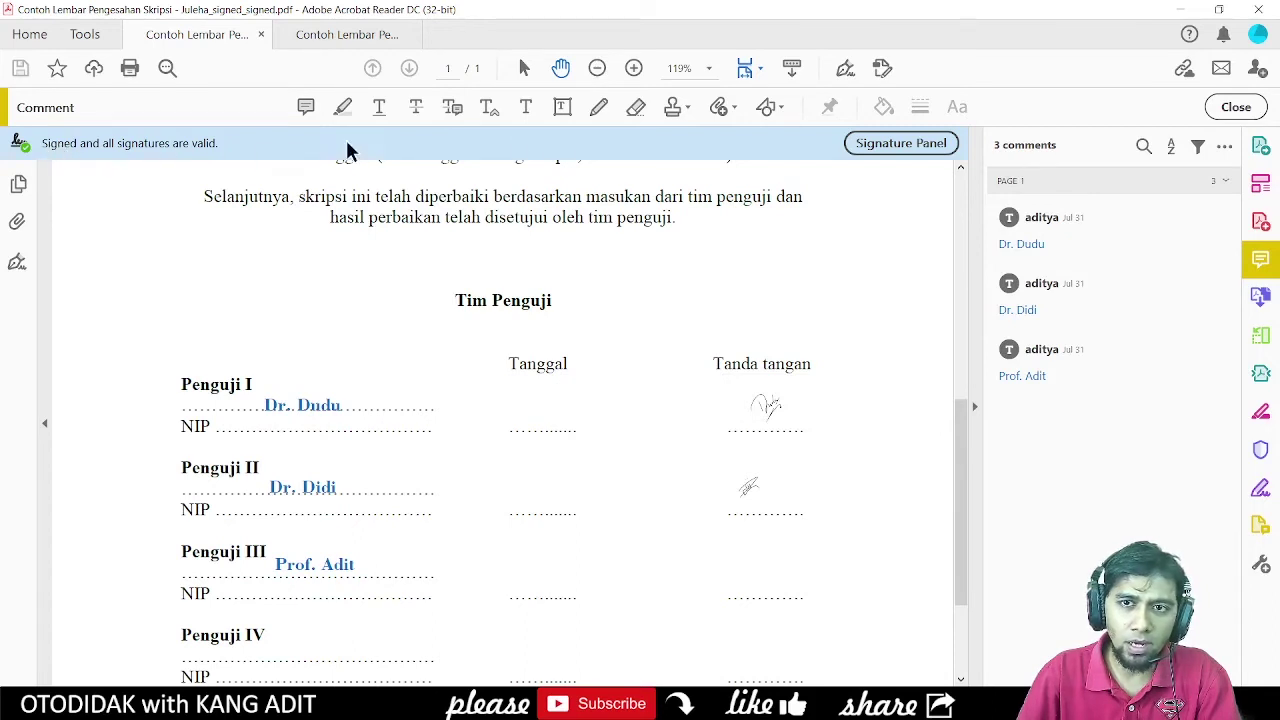
# Step: Show the signature list of the doubly signed approval sheet and check the first examiner's signature validation status and properties
pyautogui.click(889, 142)
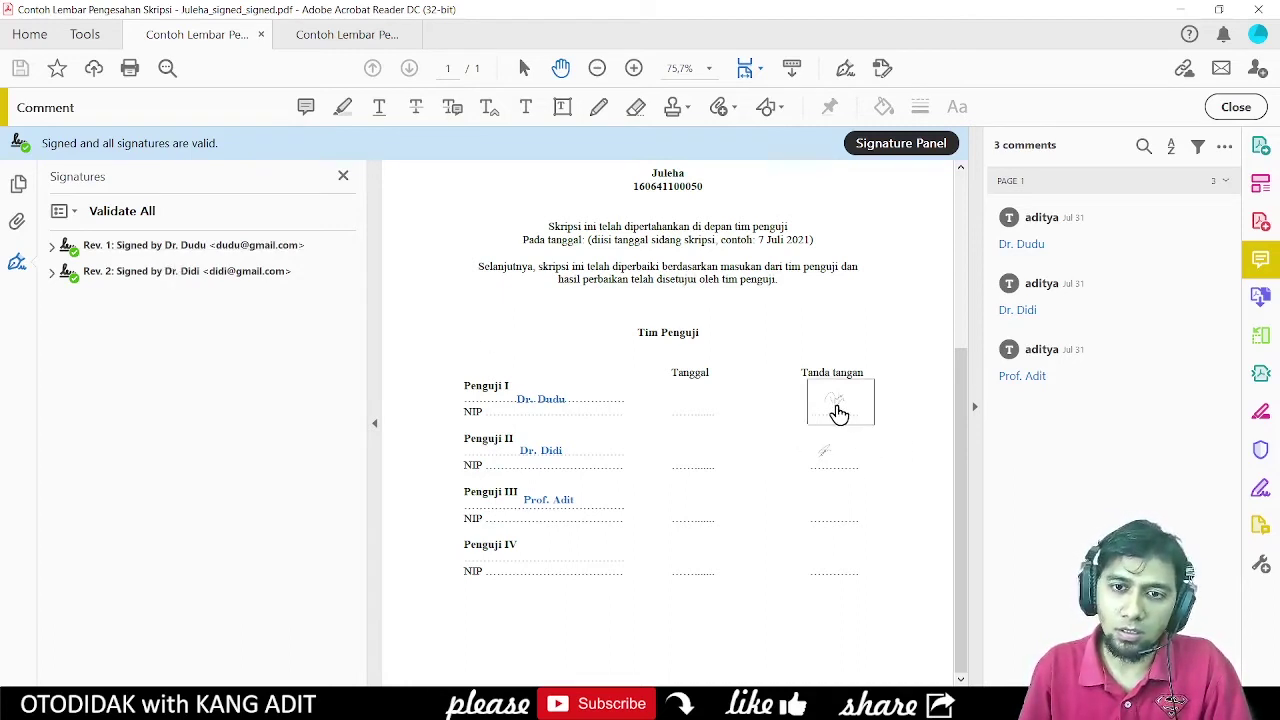
pyautogui.click(838, 410)
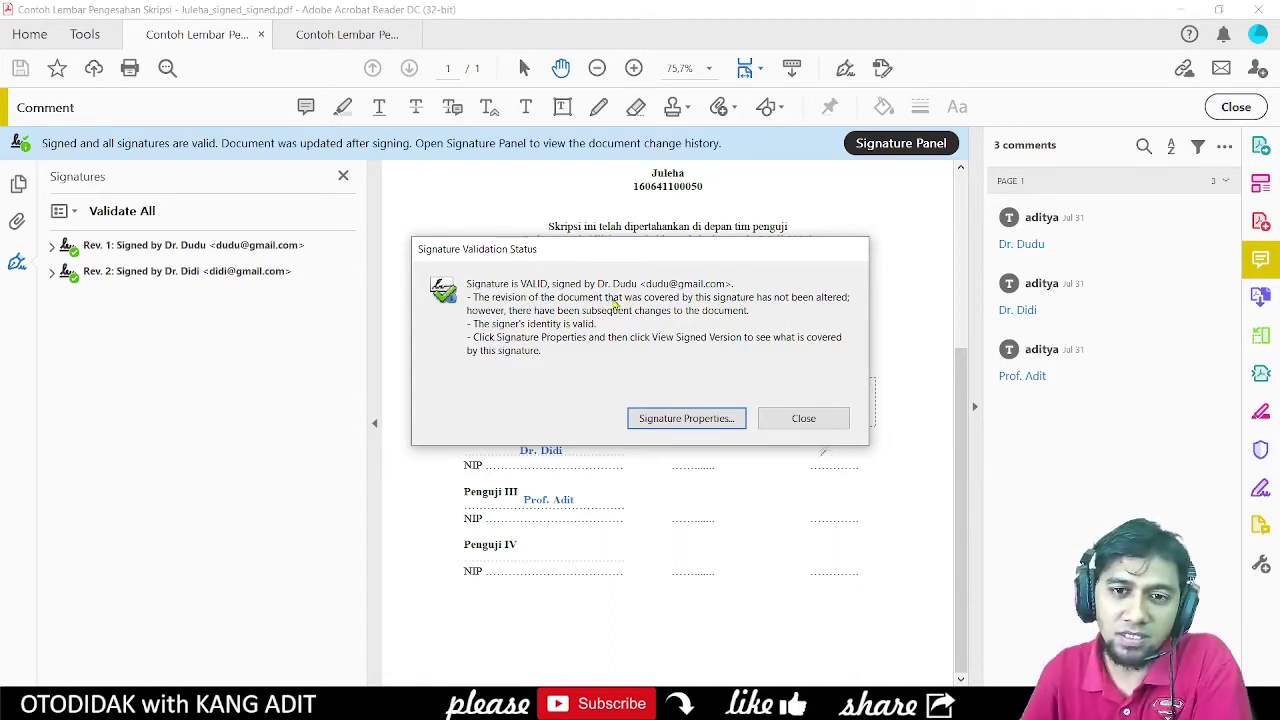
pyautogui.click(806, 422)
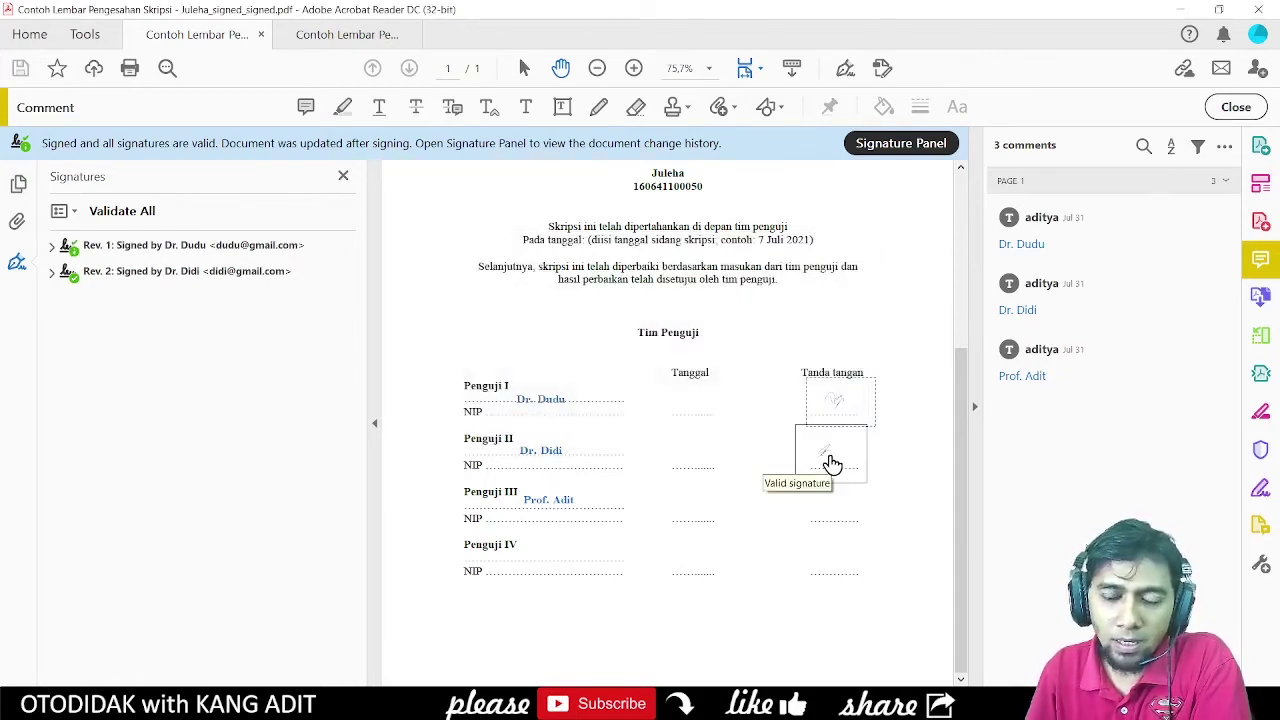
pyautogui.click(840, 406)
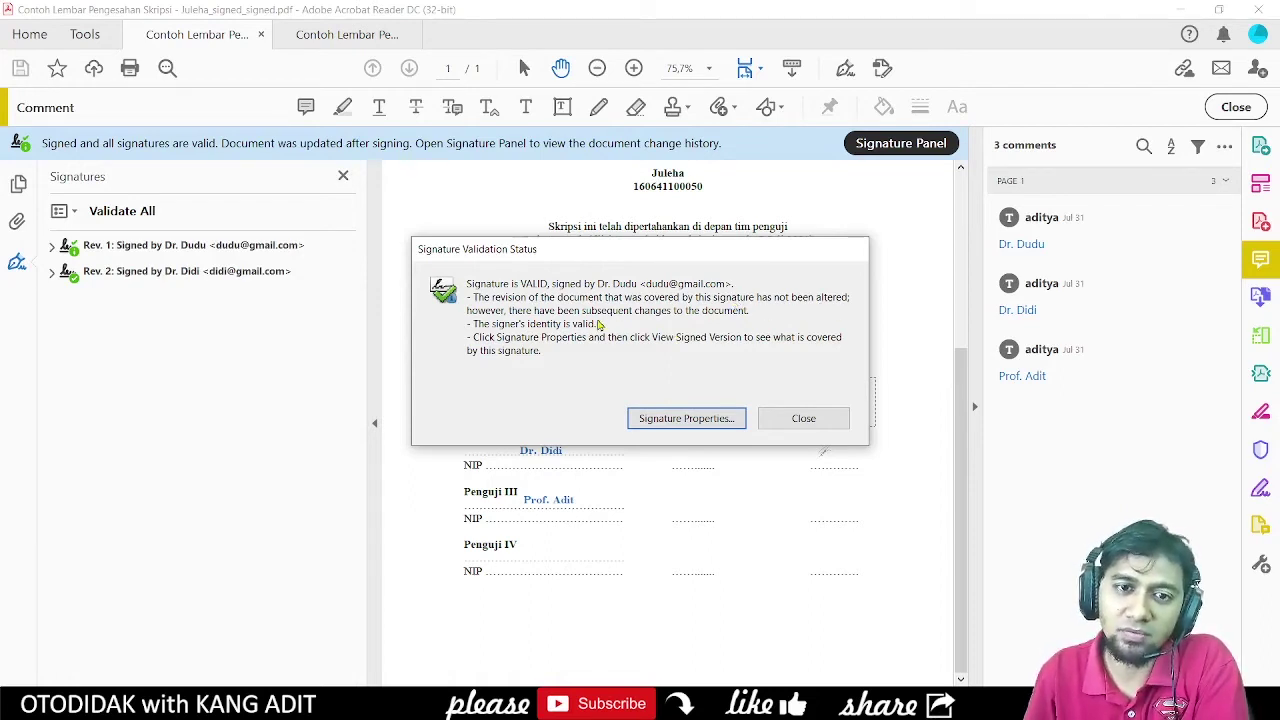
pyautogui.click(680, 420)
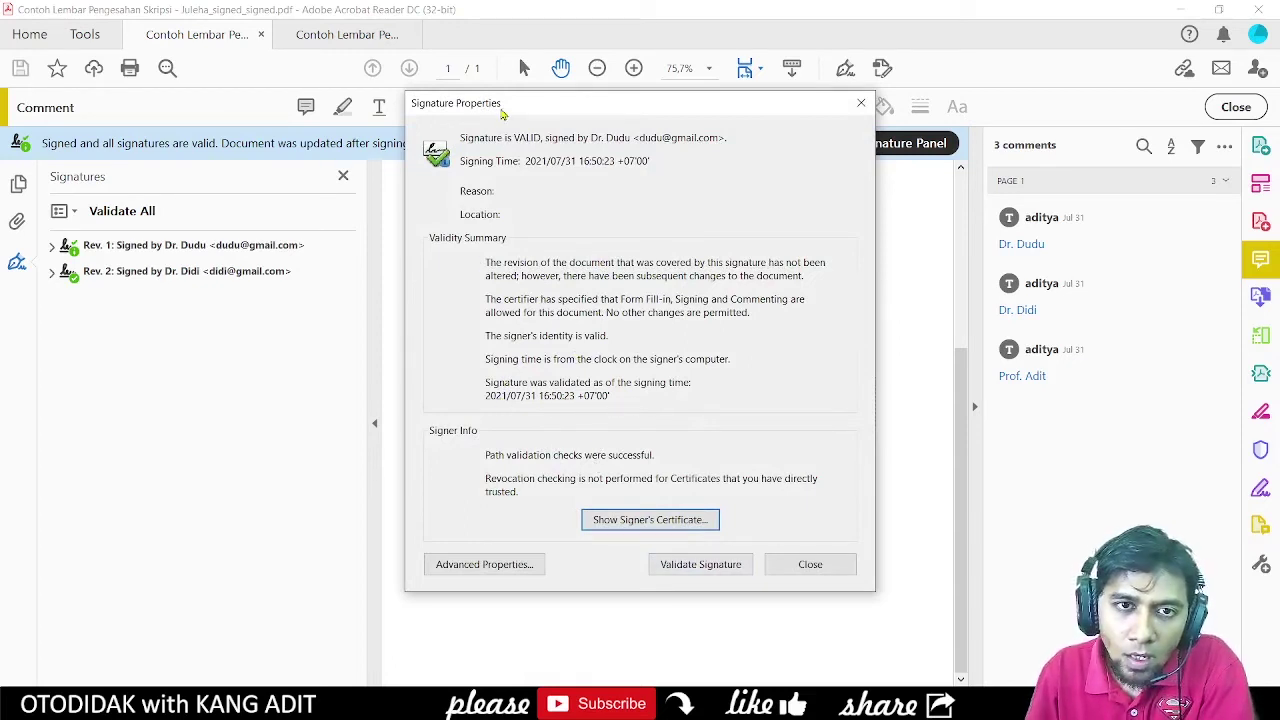
pyautogui.click(810, 564)
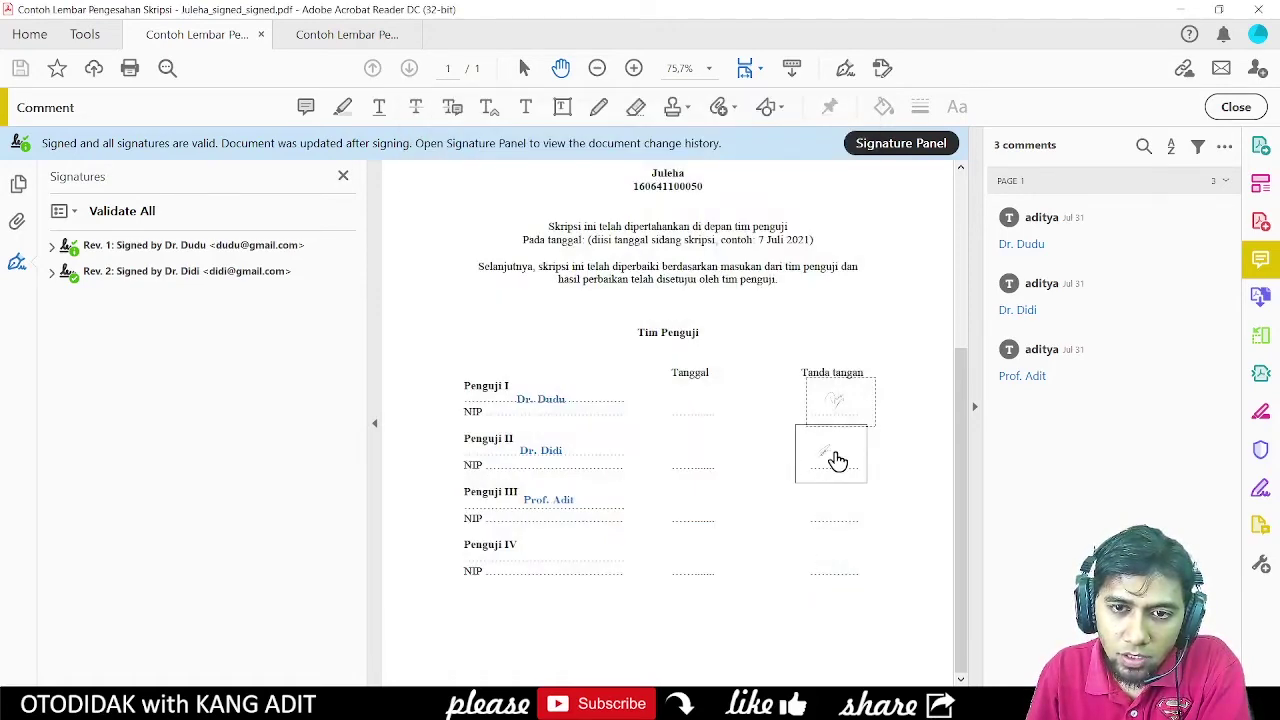
# Step: Check the validation status and signature properties of the second examiner's signature on the same approval sheet
pyautogui.click(833, 457)
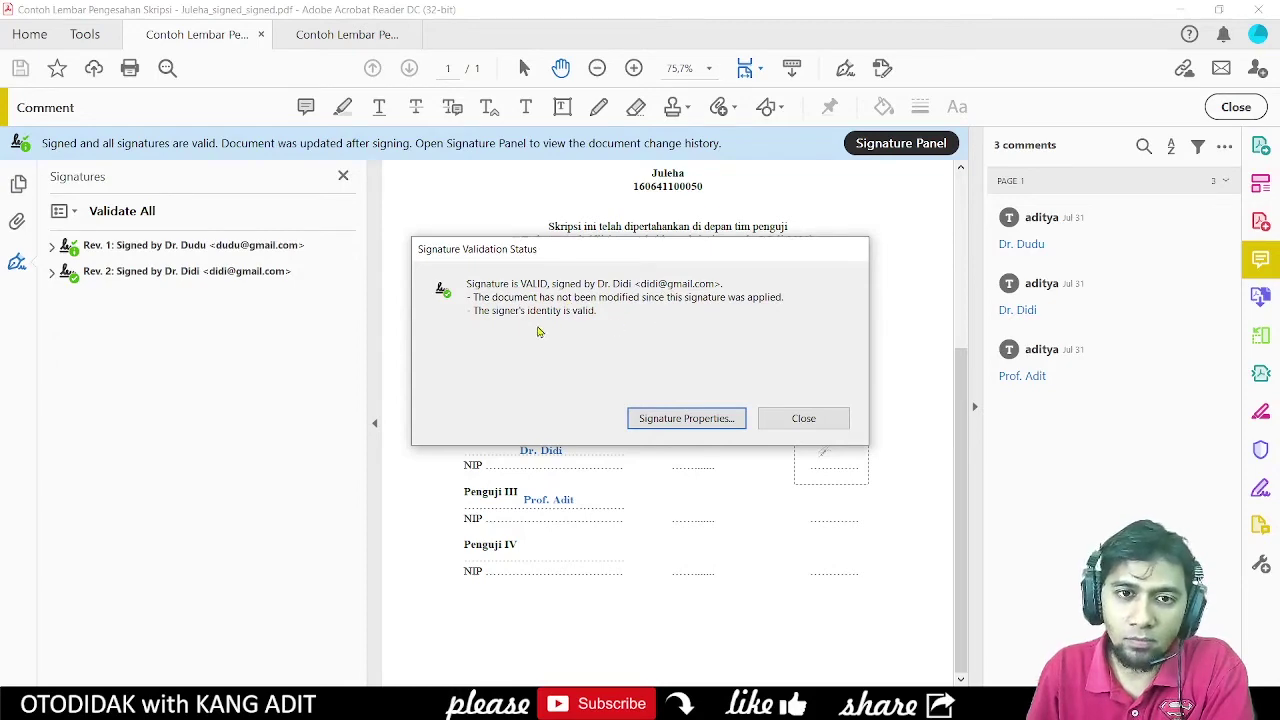
pyautogui.click(648, 418)
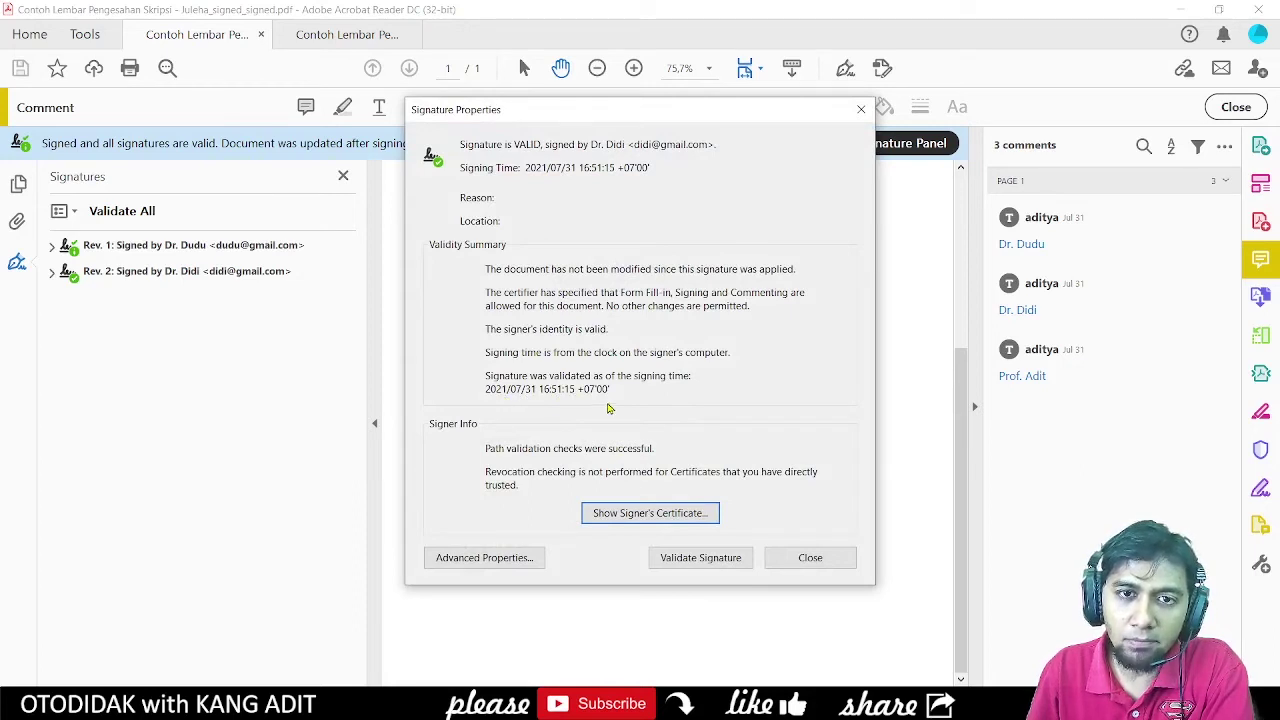
pyautogui.click(810, 558)
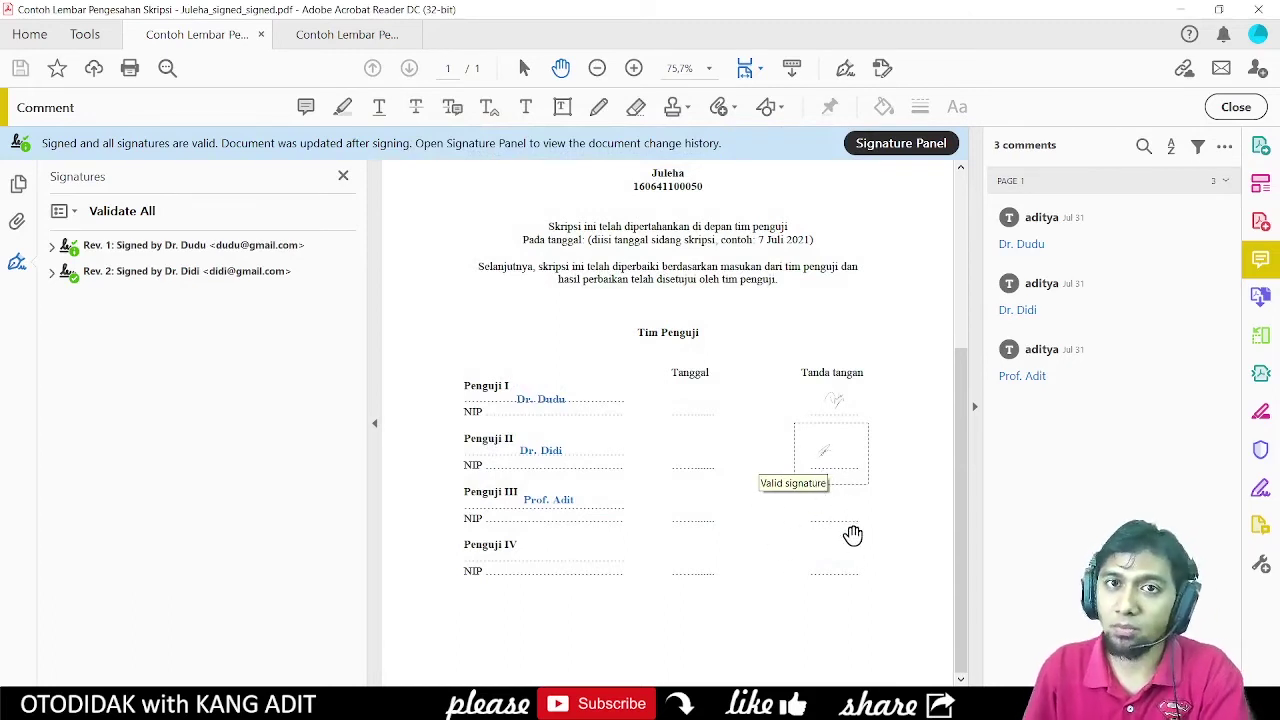
# Step: Check the validation status of the first examiner's signature on the other signed approval sheet, the one with a signature problem
pyautogui.click(343, 39)
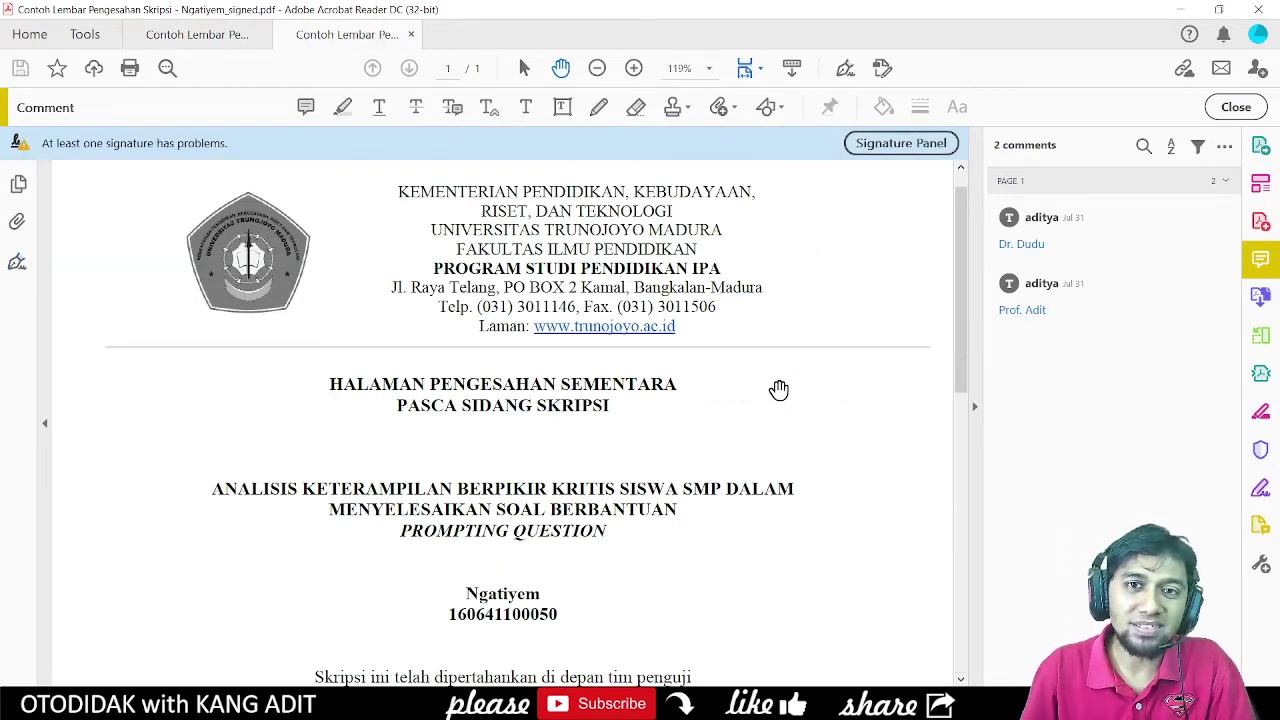
pyautogui.scroll(-3, 767, 387)
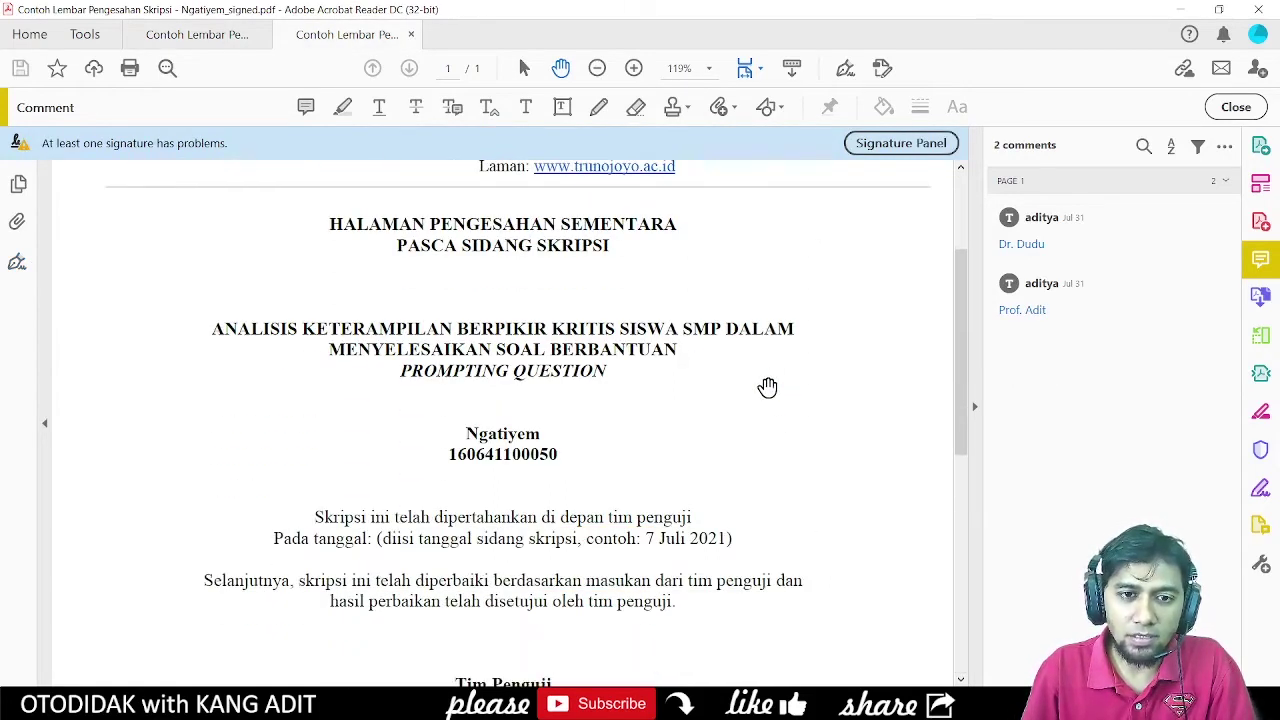
pyautogui.scroll(-5, 767, 387)
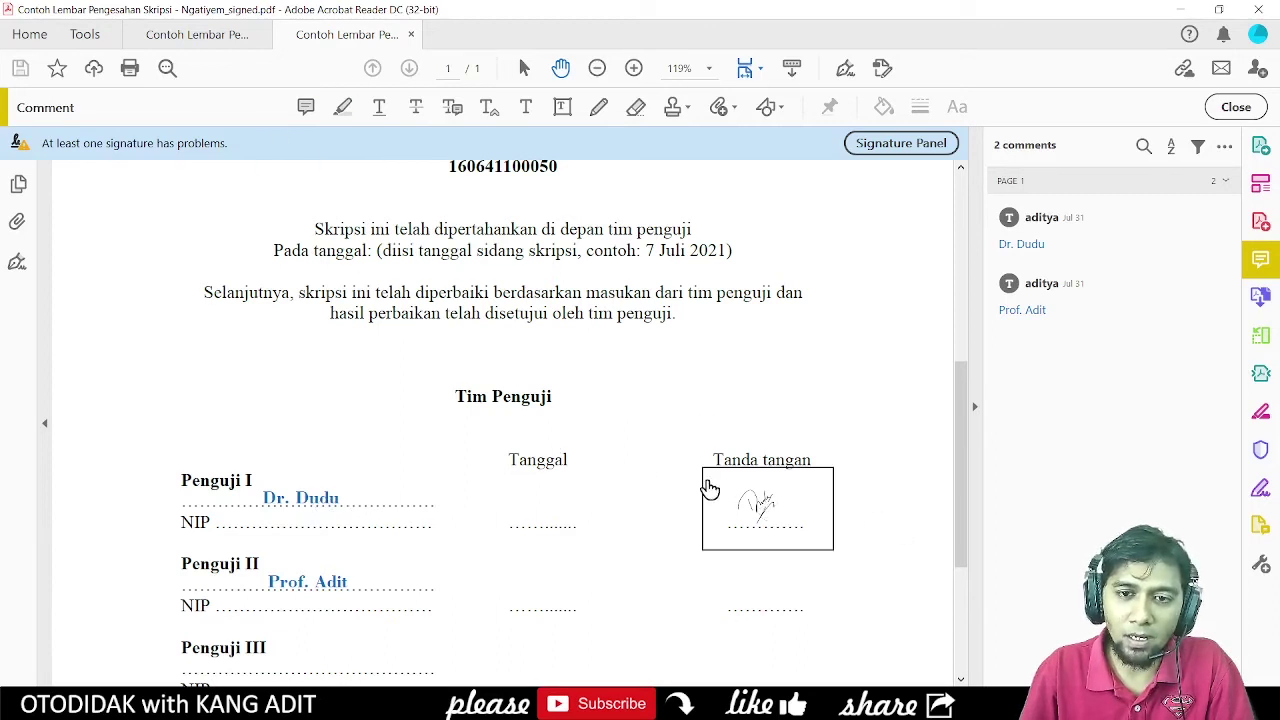
pyautogui.click(762, 502)
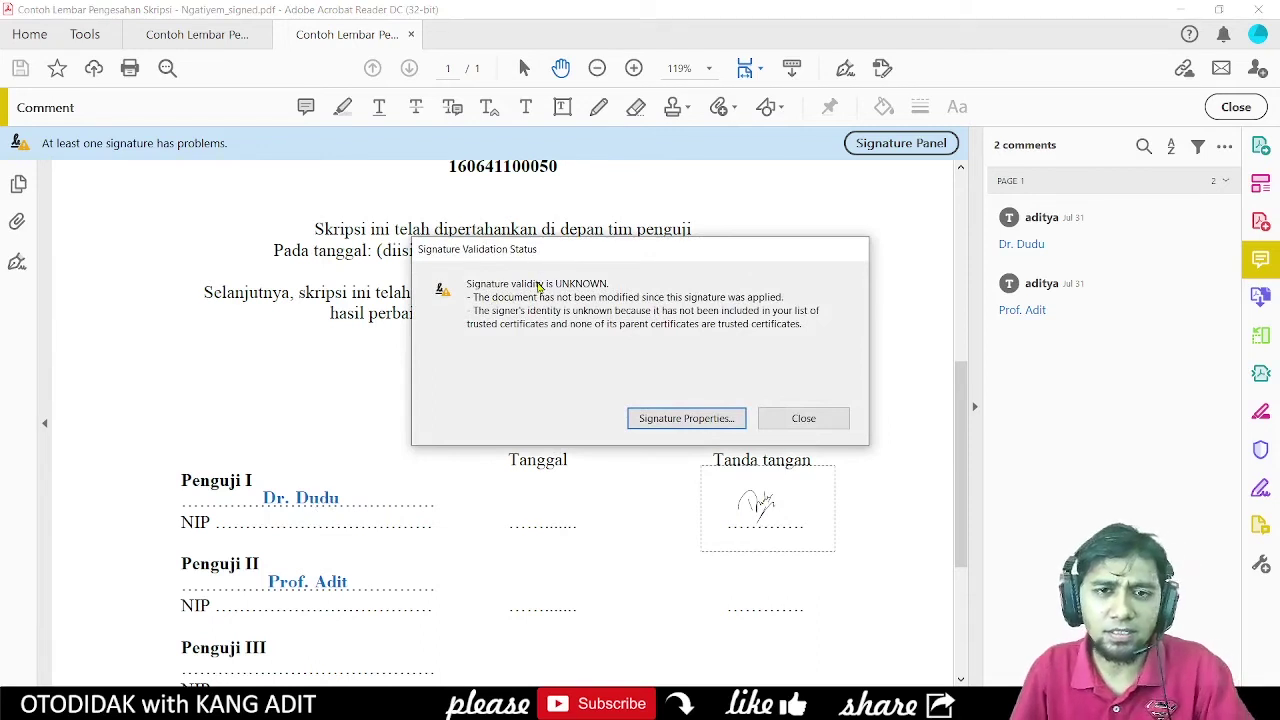
pyautogui.click(805, 420)
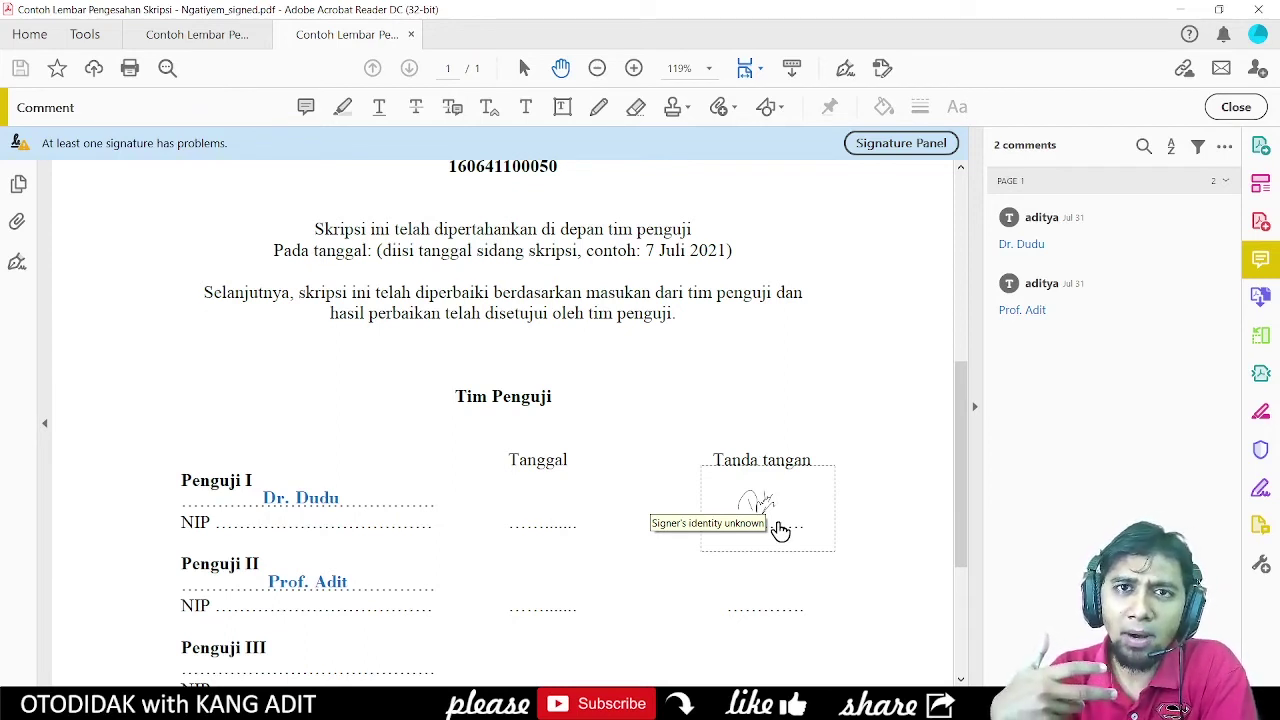
pyautogui.scroll(1, 779, 528)
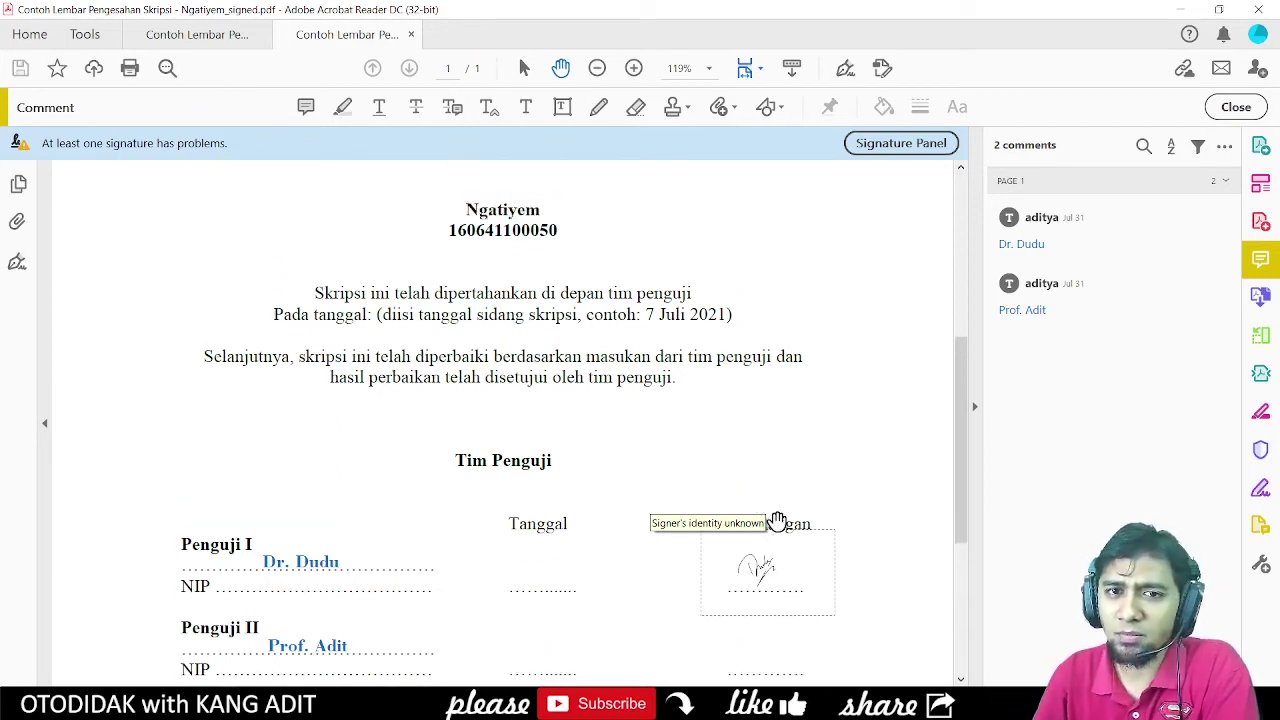
pyautogui.scroll(2, 640, 430)
pyautogui.scroll(-2, 637, 428)
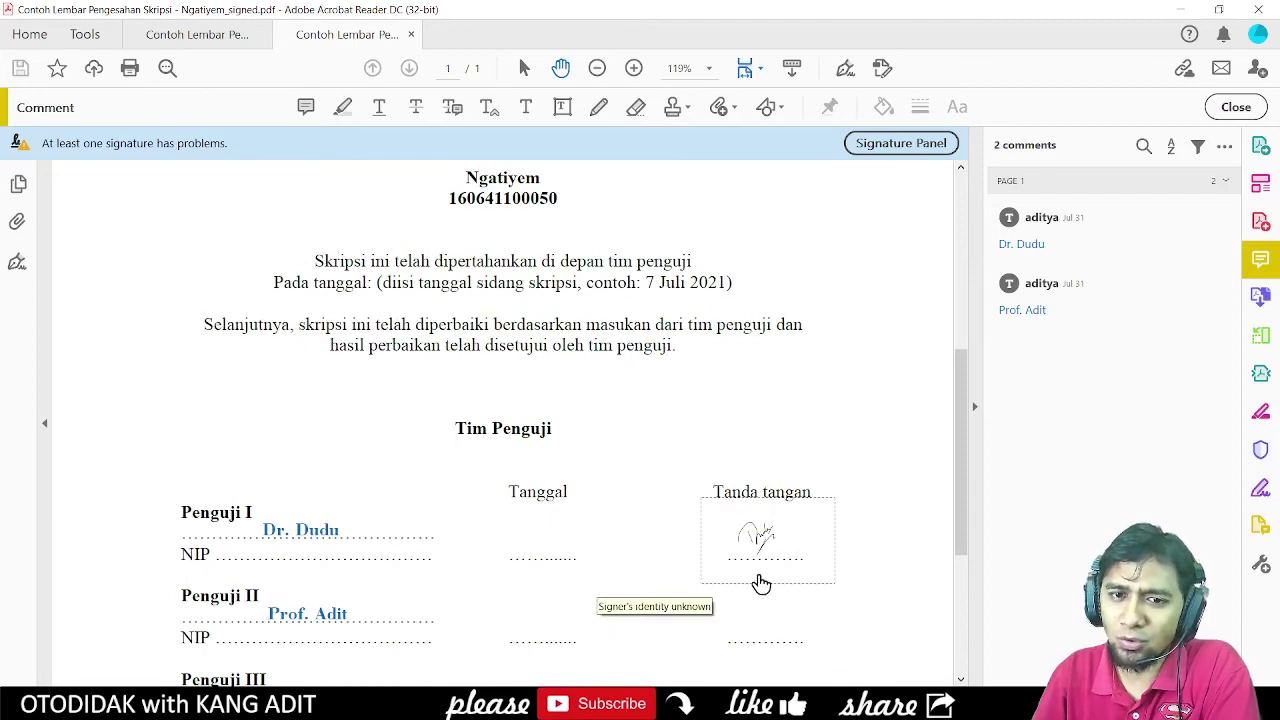
pyautogui.scroll(4, 740, 565)
pyautogui.scroll(-5, 737, 562)
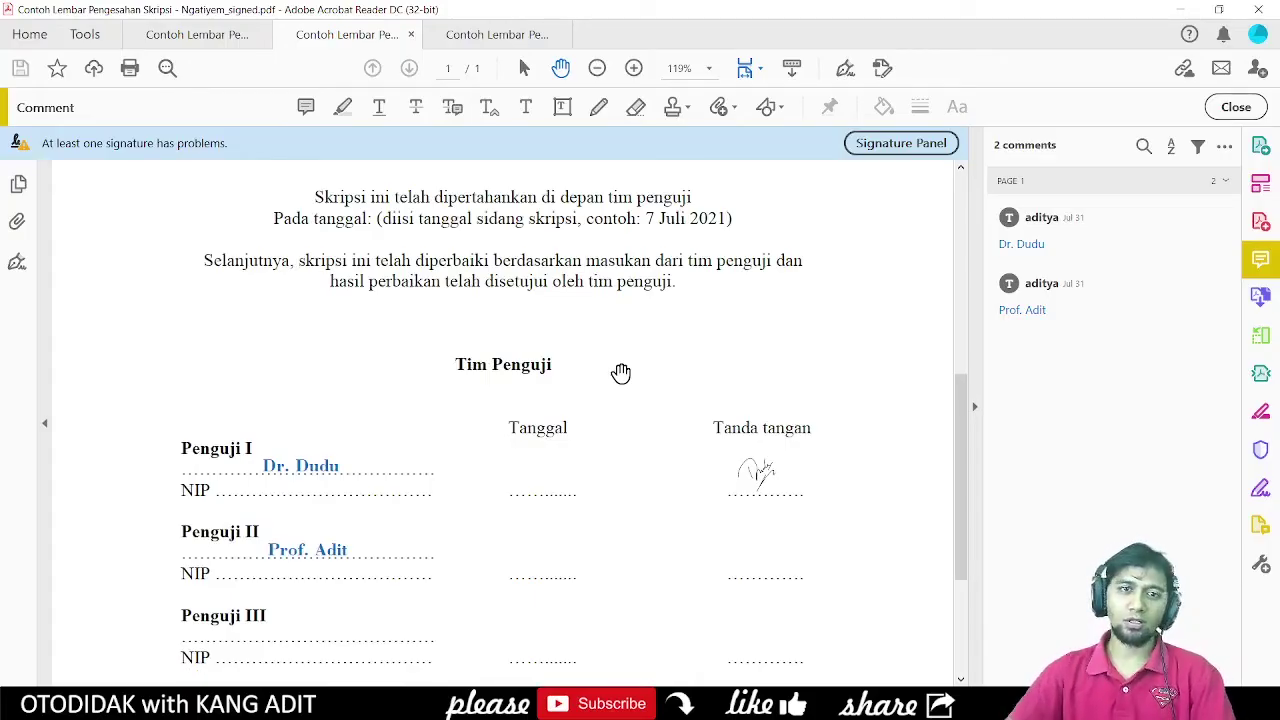
# Step: Switch to the approval sheet ending in last.pdf and examine the two examiners' signatures in the Tanda tangan column
pyautogui.click(490, 36)
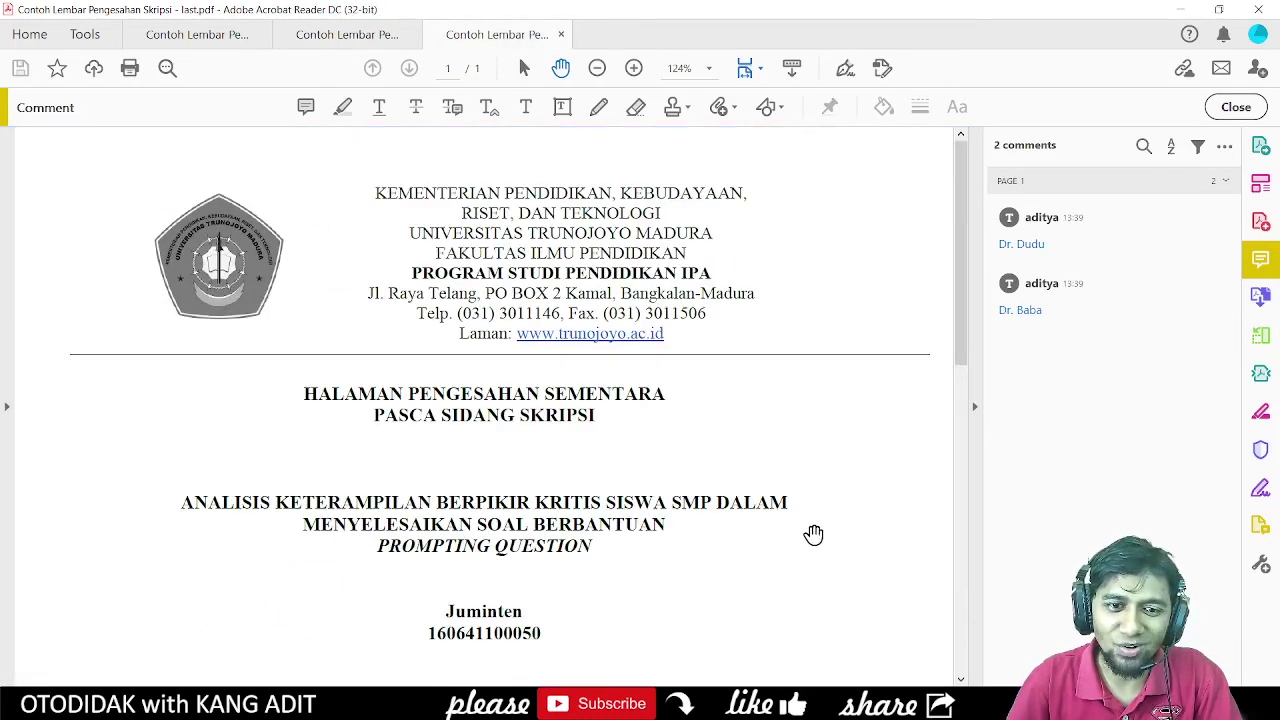
pyautogui.scroll(-10, 760, 510)
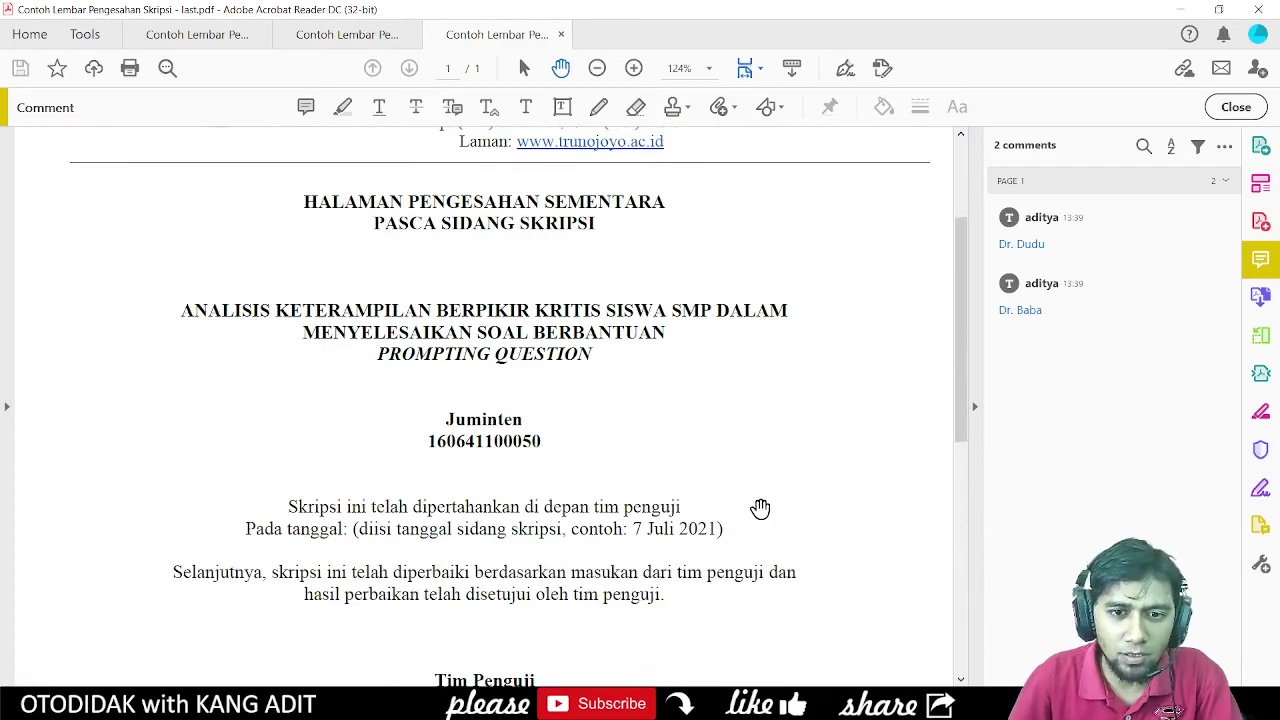
pyautogui.scroll(-1, 530, 483)
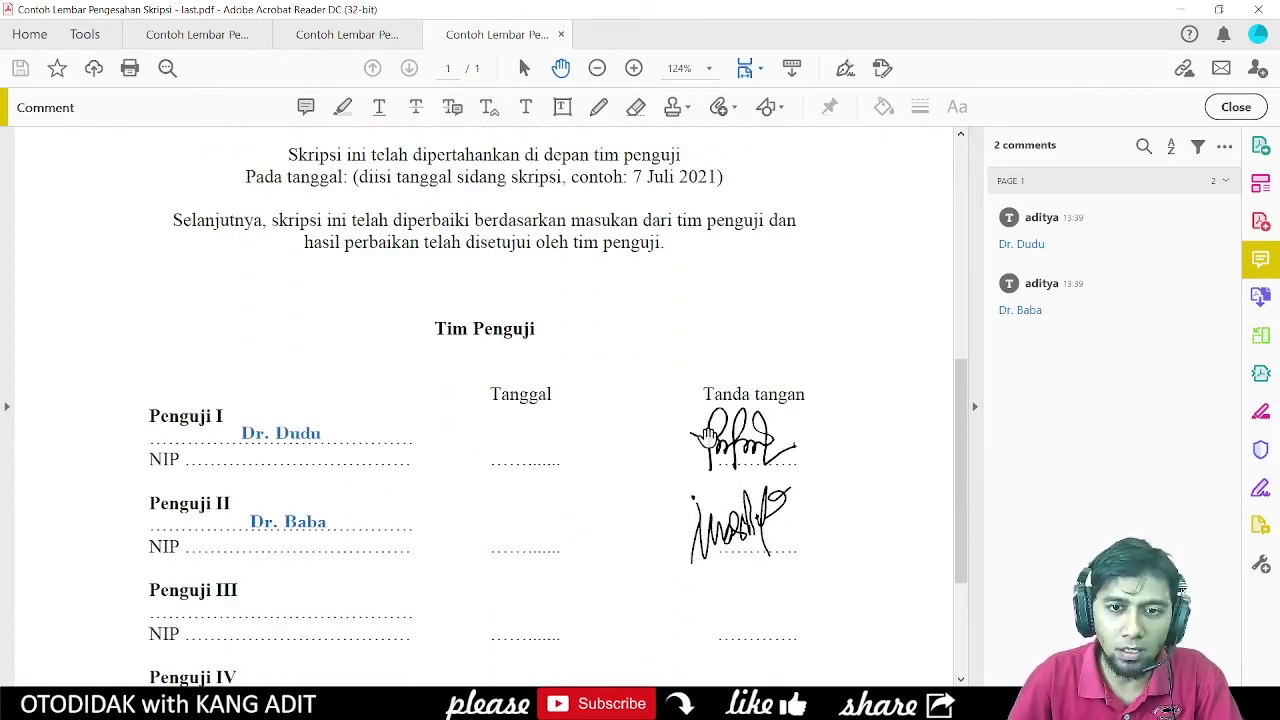